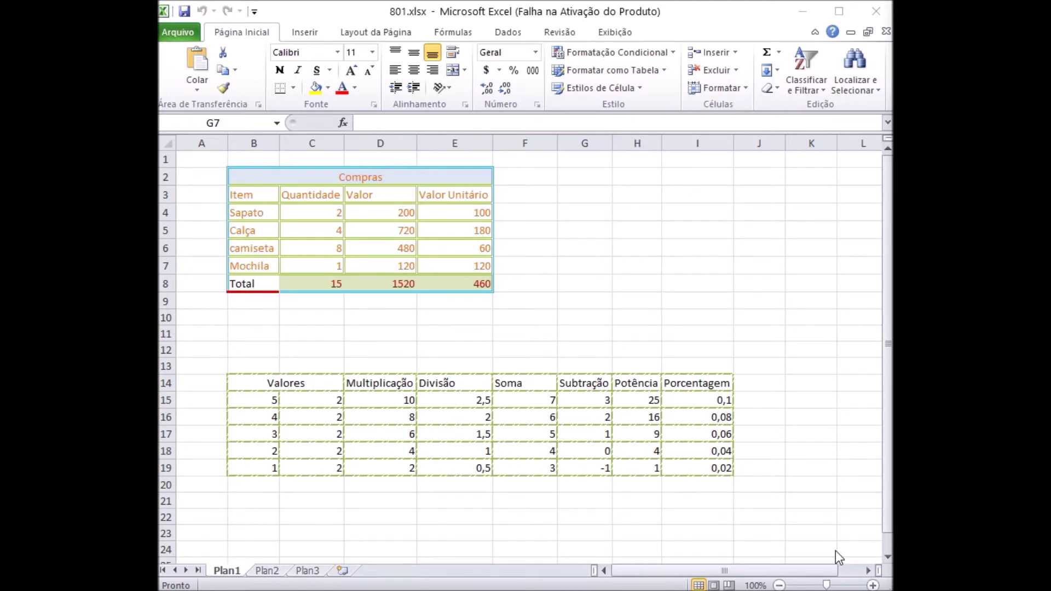
Enter the formula =POTÊNCIA(5;2) in cell H4.
{"action": "left_click", "coordinate": [811, 501]}
{"action": "left_click", "coordinate": [637, 213]}
{"action": "type", "text": "=POTÊNCIA(5;2)"}
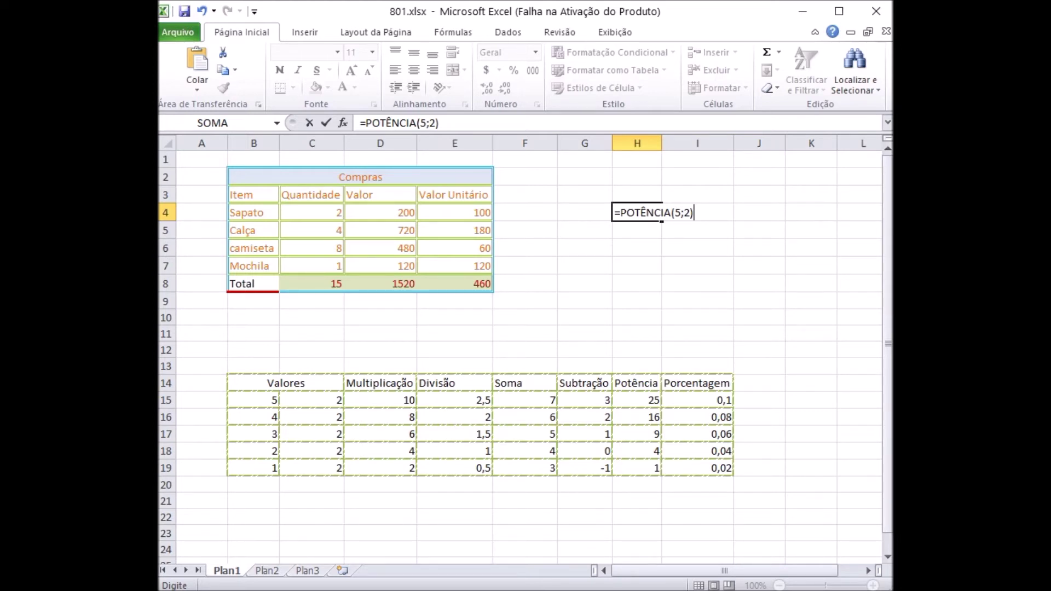
{"action": "key", "text": "Return"}
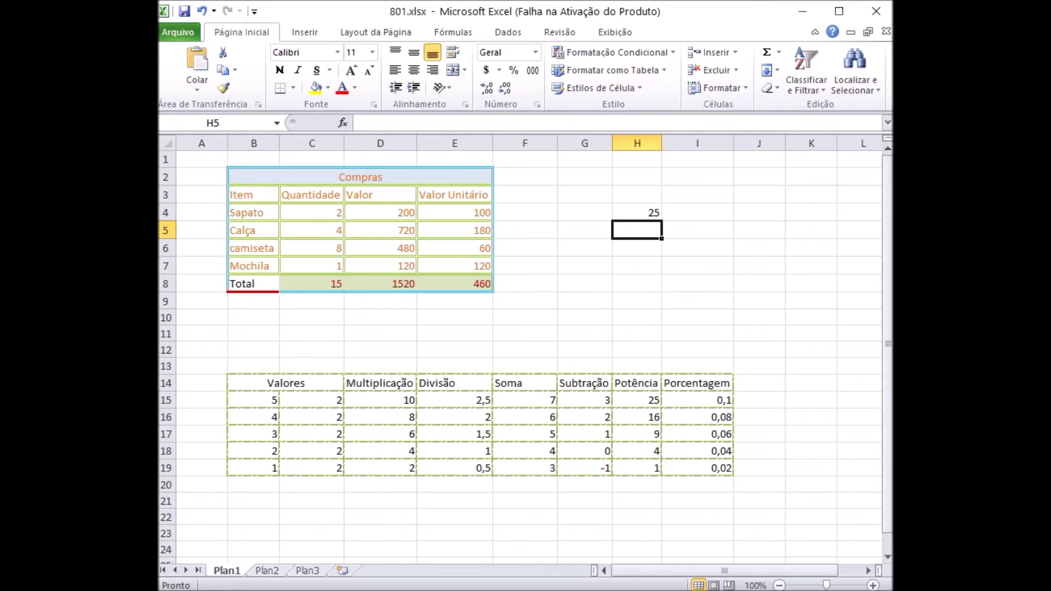
{"action": "left_click", "coordinate": [637, 213]}
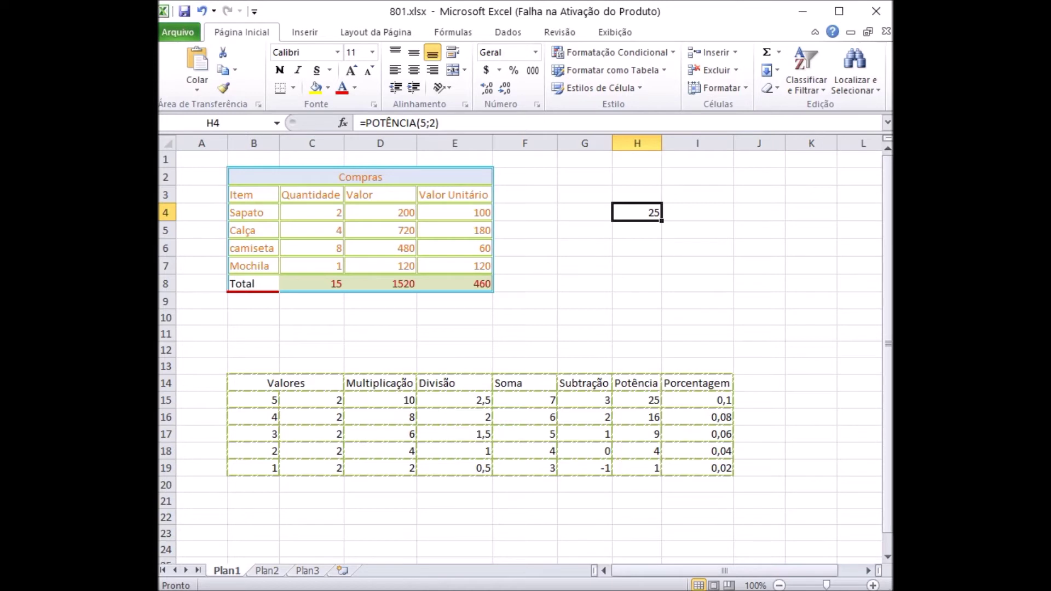
Enter the formula =POTÊNCIA(2;5) in cell H5 and compare it with the formula in H4.
{"action": "left_click", "coordinate": [636, 230]}
{"action": "type", "text": "=POTÊNCIA(2;5)"}
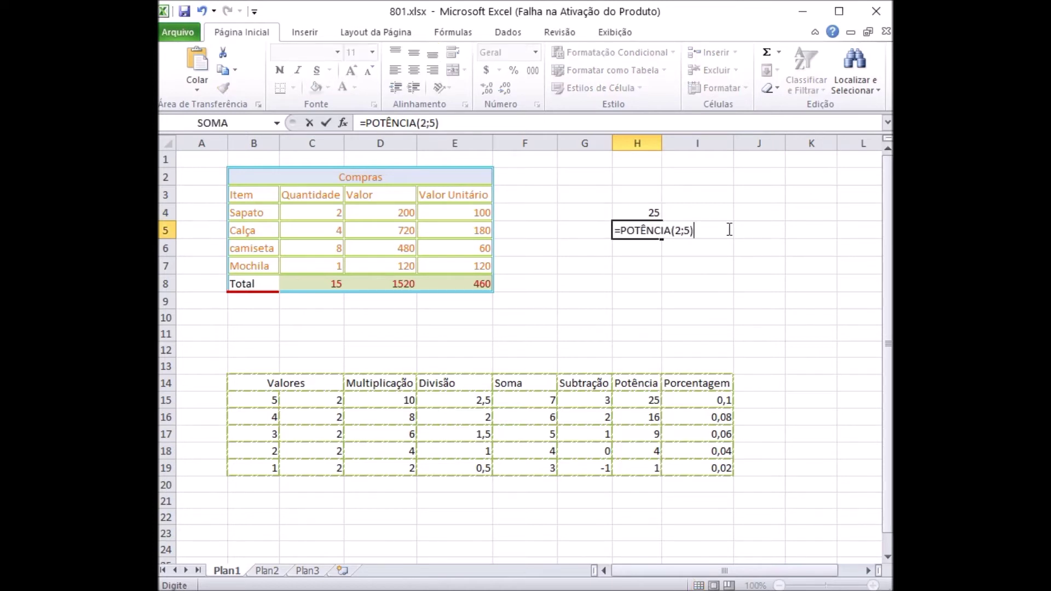
{"action": "key", "text": "Return"}
{"action": "key", "text": "Up"}
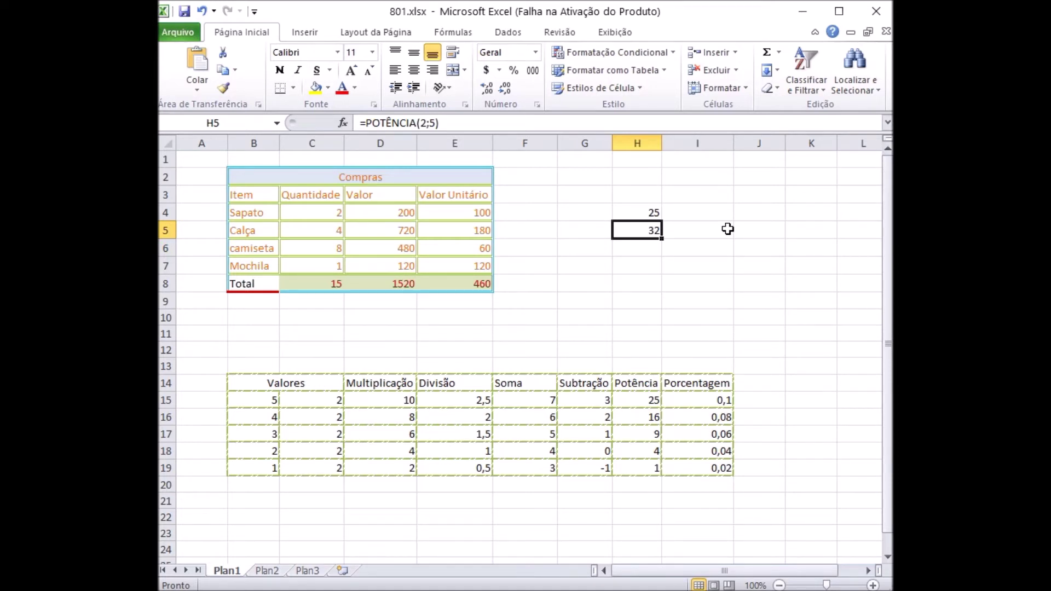
{"action": "key", "text": "Up"}
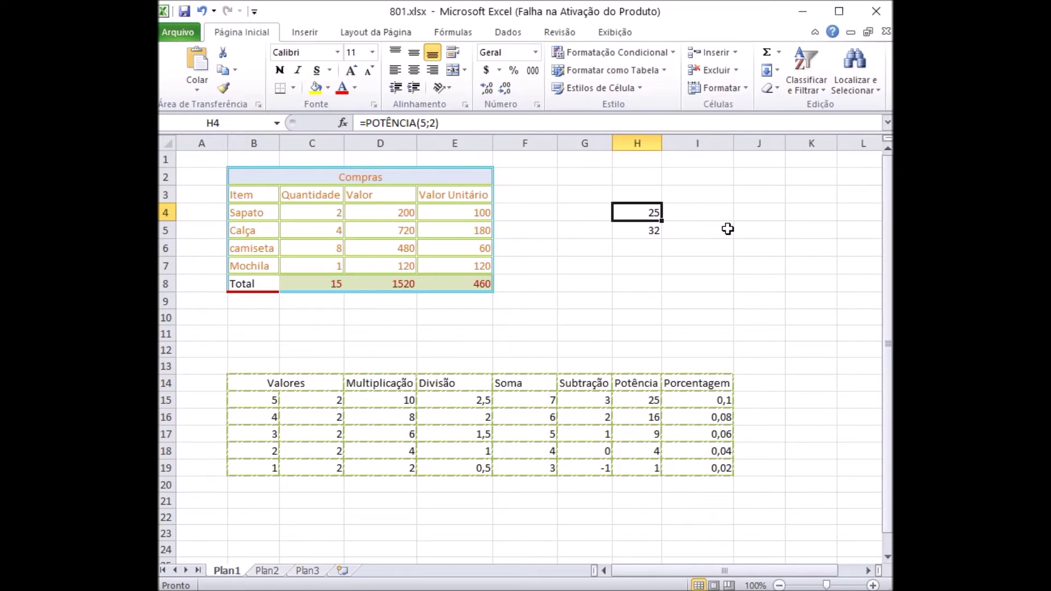
{"action": "key", "text": "Down"}
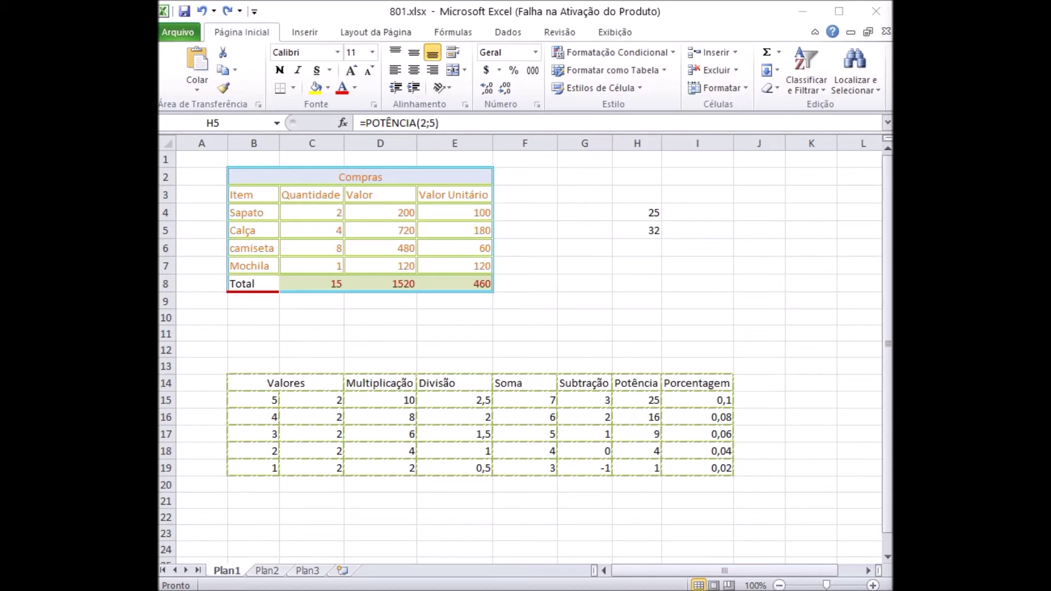
Merge and center cells J14:J19 beside the Porcentagem column and enter "Funções" in the merged cell.
{"action": "left_click_drag", "start_coordinate": [763, 380], "coordinate": [765, 465]}
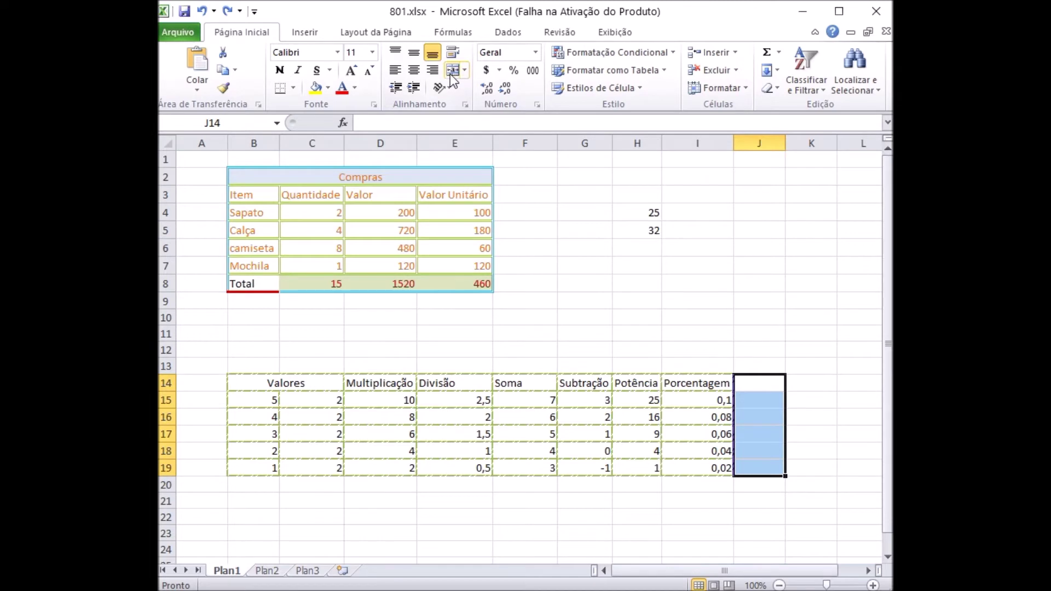
{"action": "left_click", "coordinate": [450, 71]}
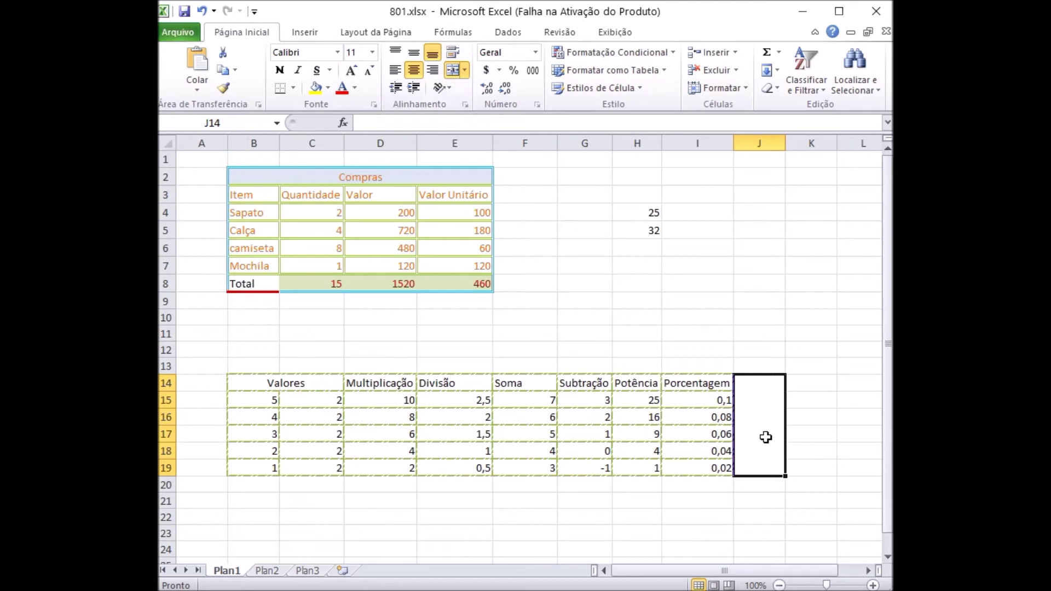
{"action": "type", "text": "Funções"}
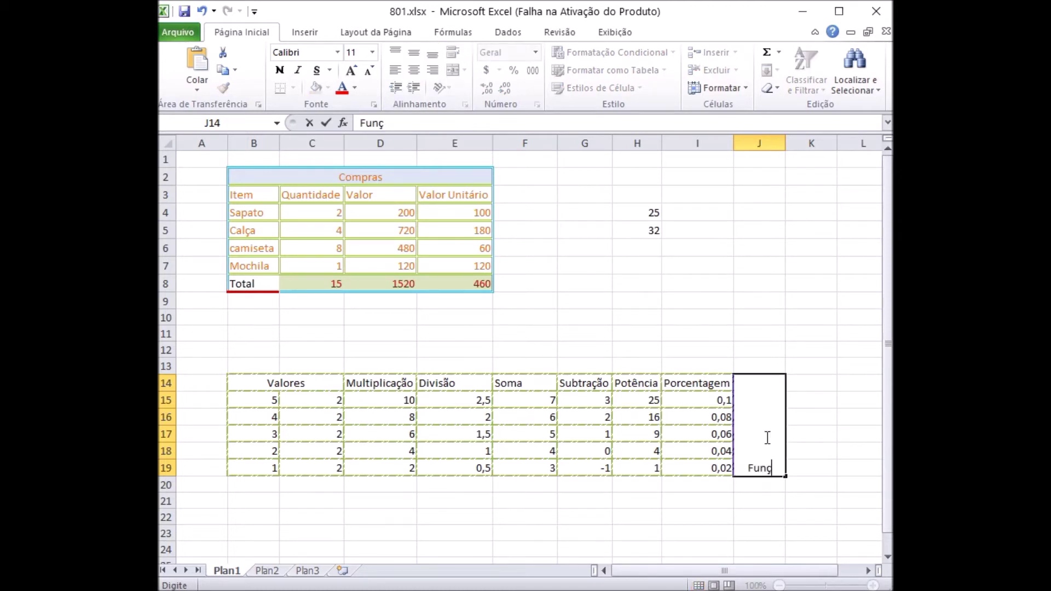
{"action": "left_click", "coordinate": [767, 396]}
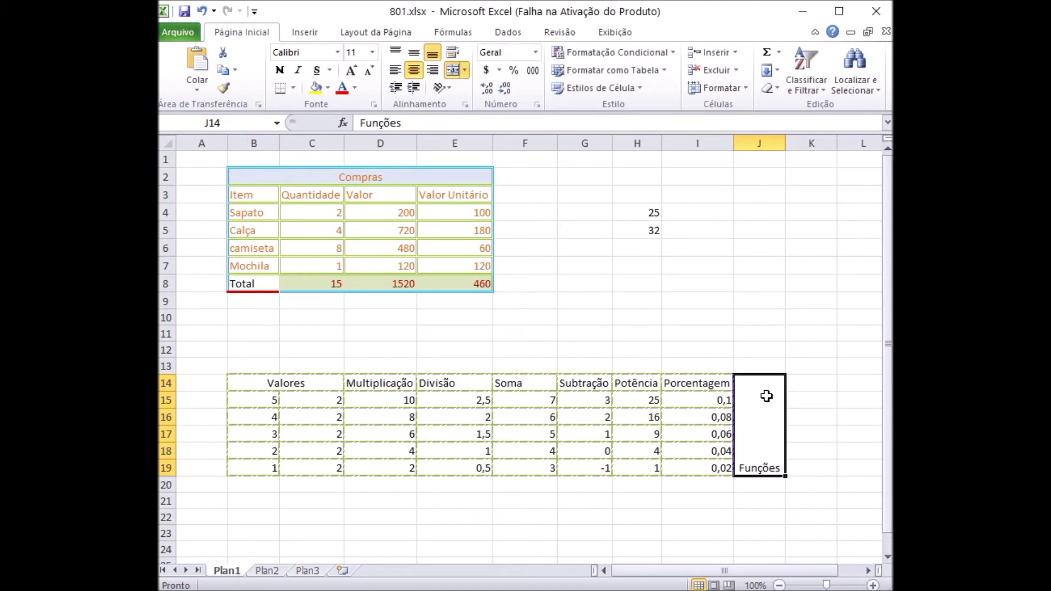
Rotate the "Funções" text to 90 degrees and center it vertically in its merged cell.
{"action": "right_click", "coordinate": [768, 399]}
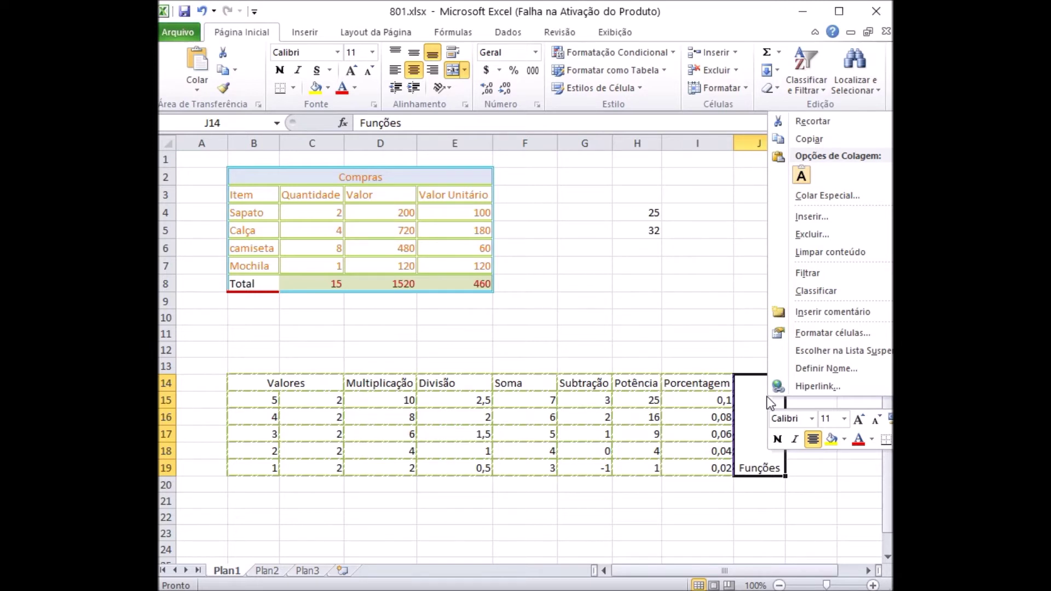
{"action": "left_click", "coordinate": [804, 337]}
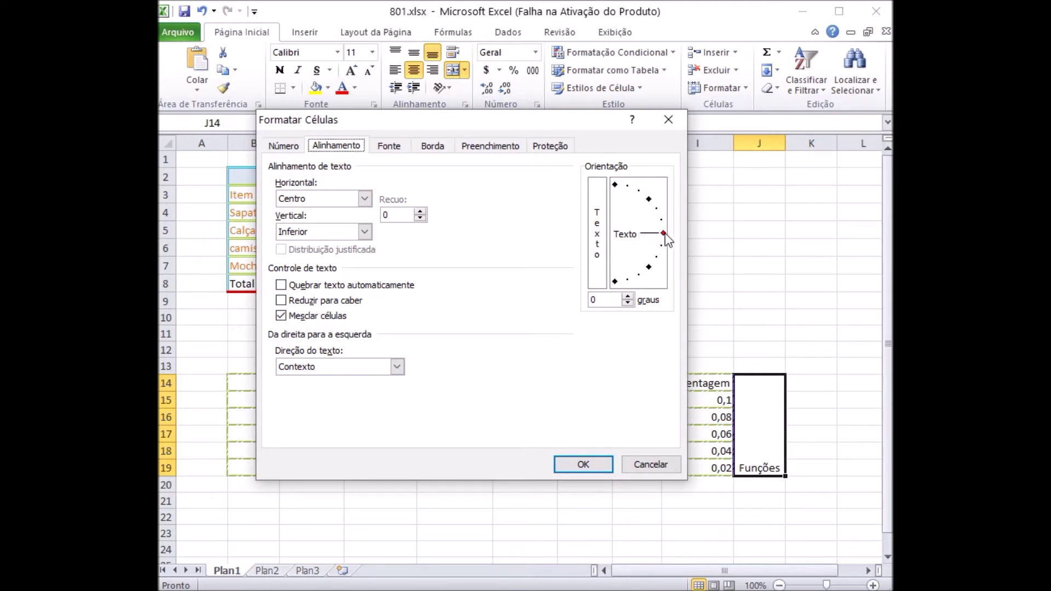
{"action": "mouse_move", "coordinate": [664, 233]}
{"action": "left_mouse_down"}
{"action": "mouse_move", "coordinate": [630, 186]}
{"action": "mouse_move", "coordinate": [602, 172]}
{"action": "left_mouse_up"}
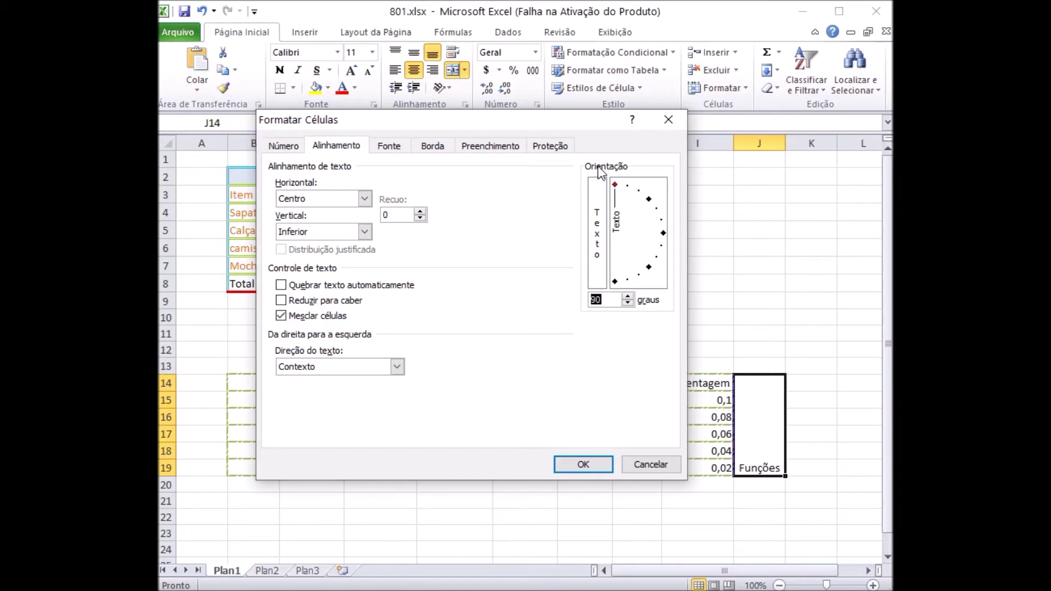
{"action": "left_click", "coordinate": [584, 464]}
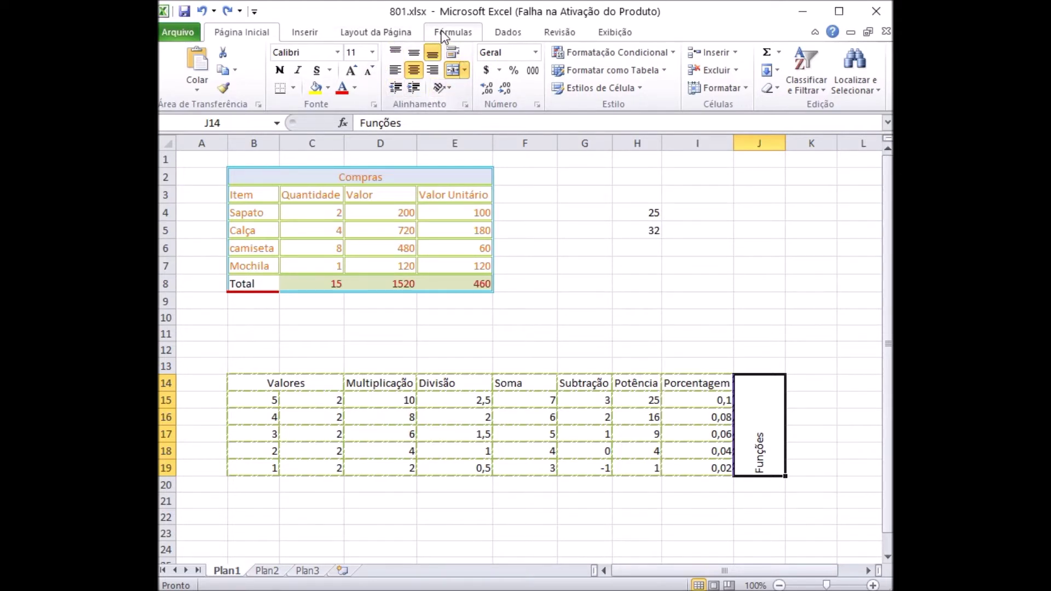
{"action": "left_click", "coordinate": [415, 54]}
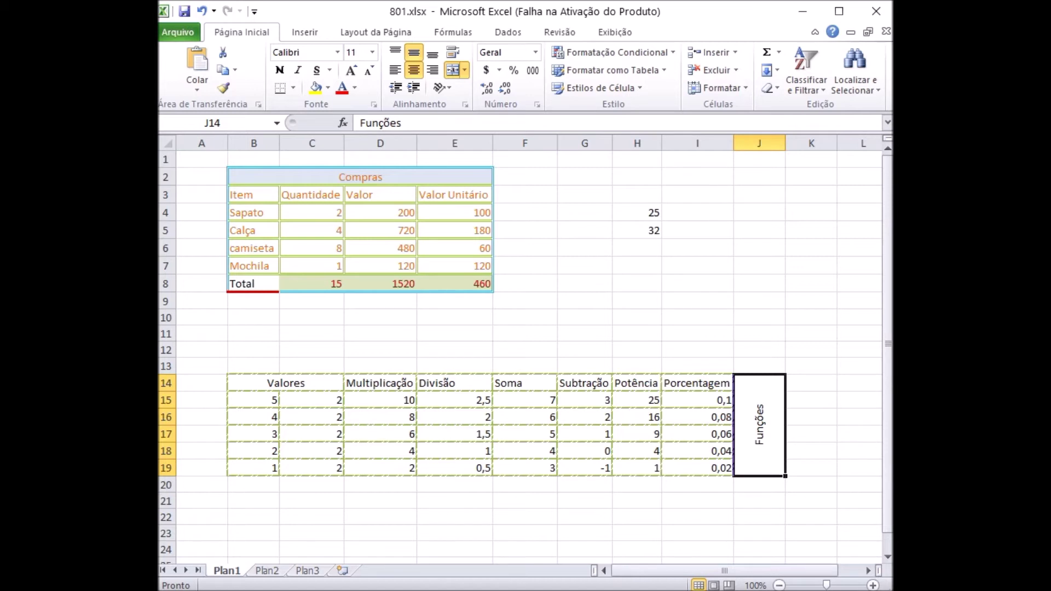
Enter the header POTÊNCIA in cell K14, next to the merged Funções cell.
{"action": "left_click", "coordinate": [868, 570]}
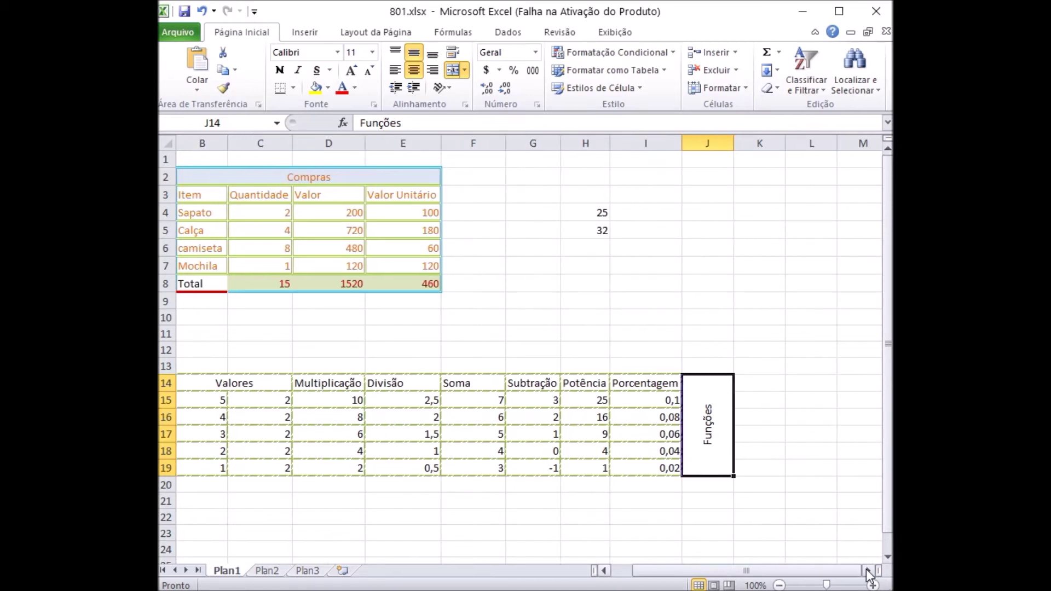
{"action": "left_click", "coordinate": [746, 384]}
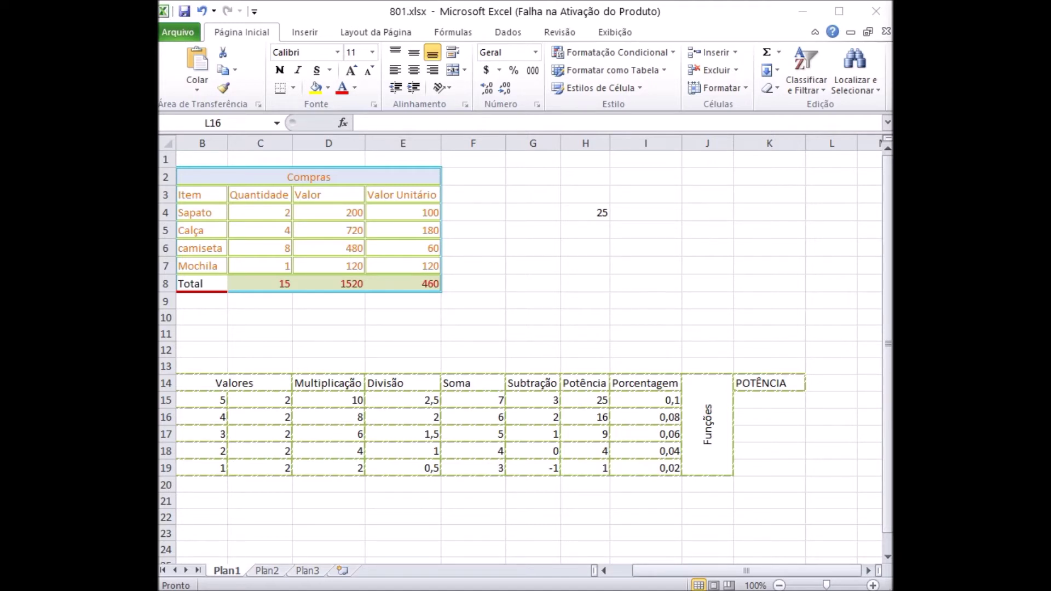
{"action": "key", "text": "ctrl+z"}
Enter the formula =POTÊNCIA(B15;C15) in cell K15, under the POTÊNCIA header.
{"action": "left_click", "coordinate": [763, 395]}
{"action": "left_click", "coordinate": [717, 127]}
{"action": "type", "text": "=POTÊNCIA("}
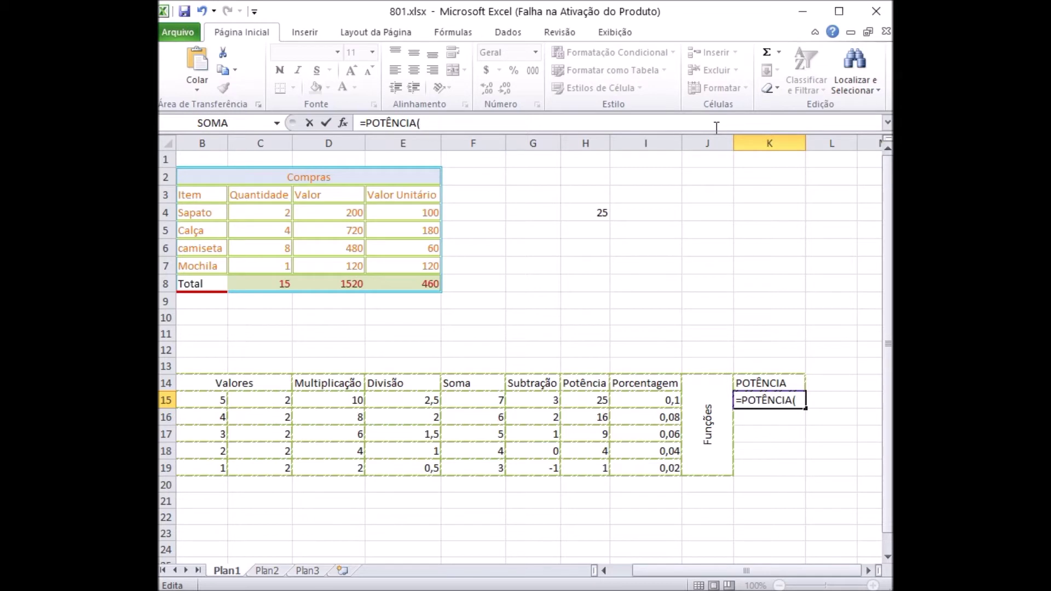
{"action": "left_click", "coordinate": [203, 400]}
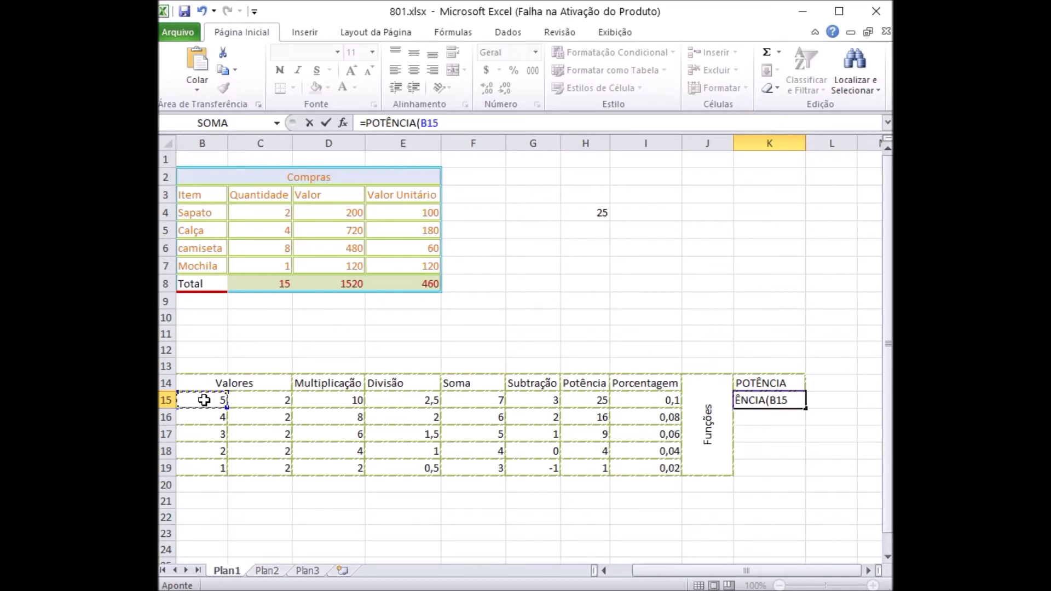
{"action": "type", "text": ";"}
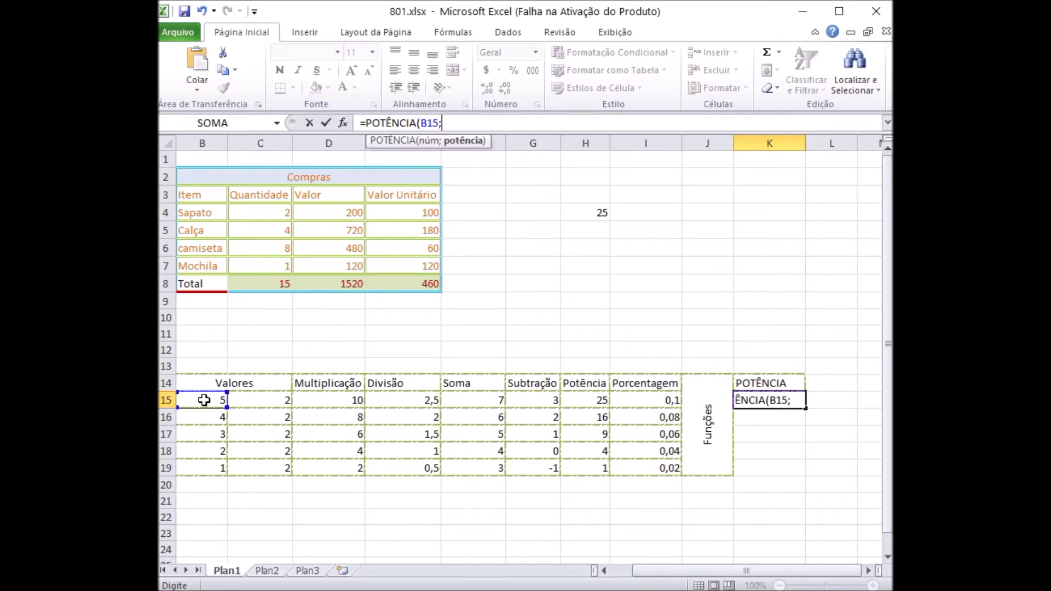
{"action": "left_click", "coordinate": [256, 400]}
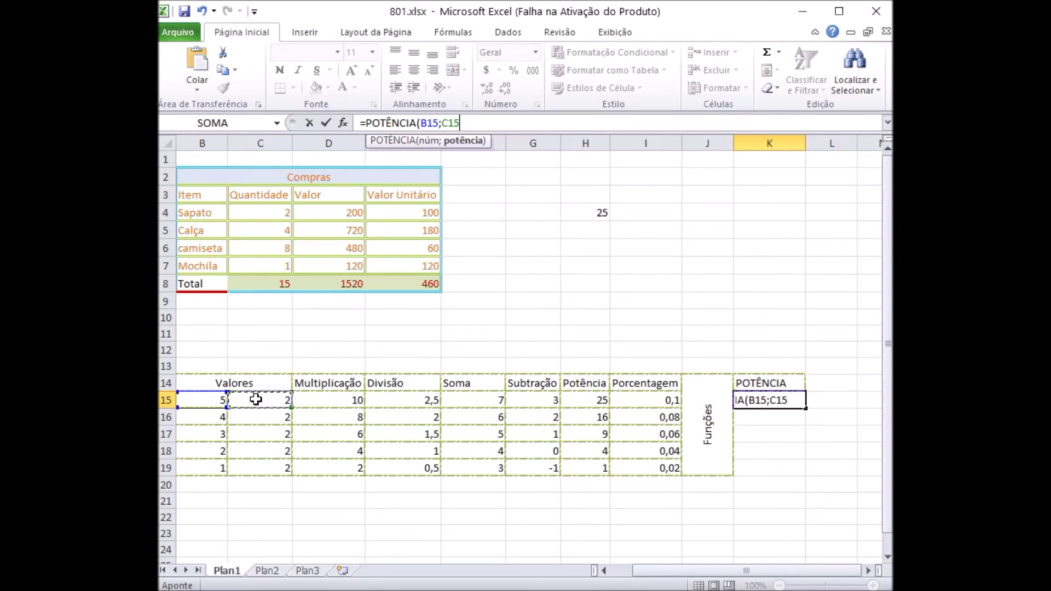
{"action": "type", "text": ")"}
{"action": "key", "text": "Return"}
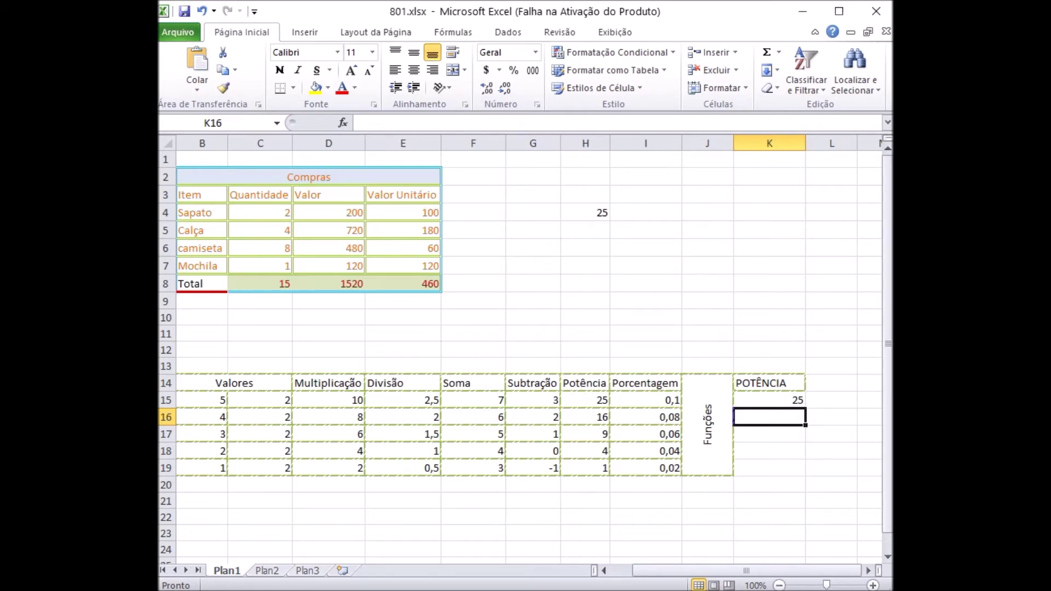
{"action": "left_click", "coordinate": [770, 400]}
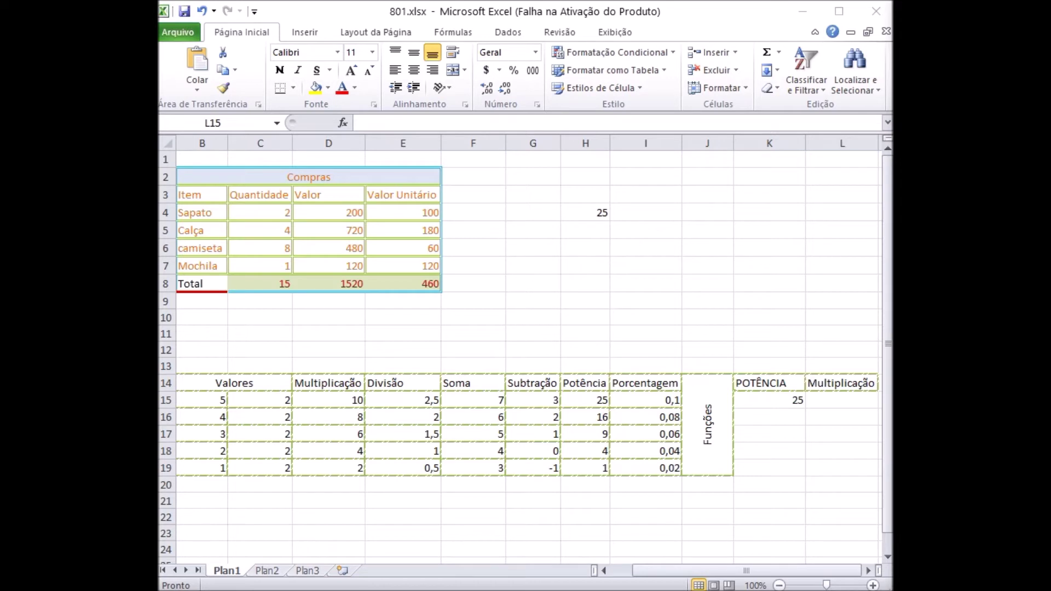
Enter the formula =MULT(B15;C15) in cell L15 and compare it with the multiplication formula in D15.
{"action": "left_click", "coordinate": [842, 400]}
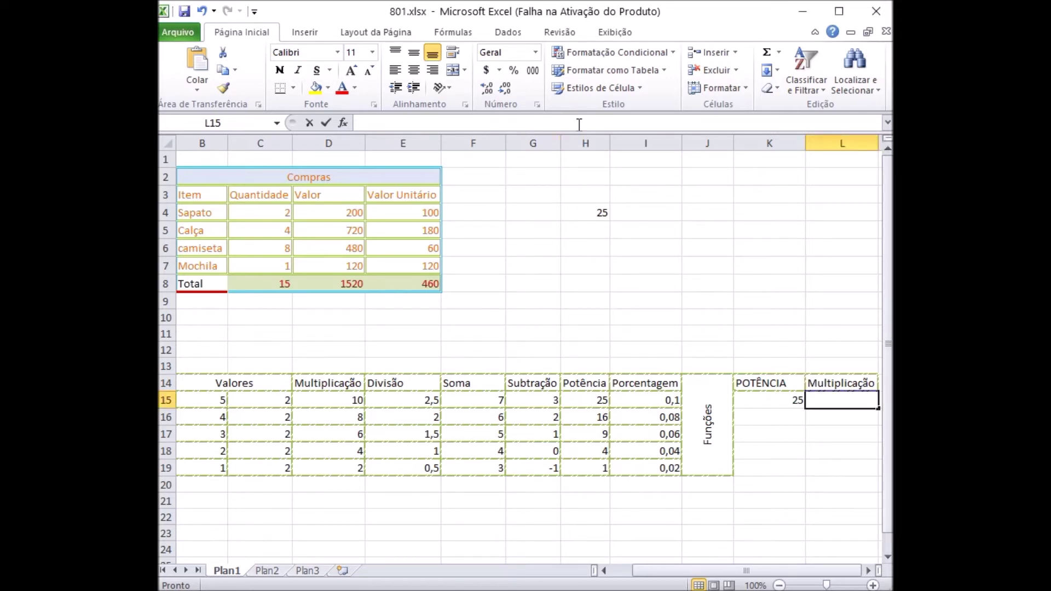
{"action": "type", "text": "=MULT("}
{"action": "left_click", "coordinate": [208, 400]}
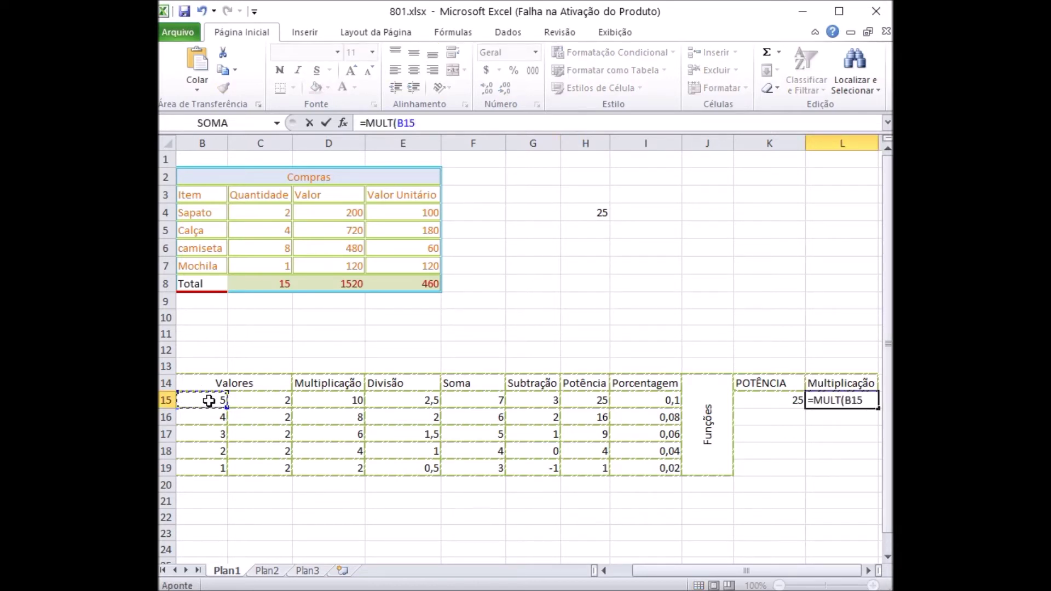
{"action": "type", "text": ";"}
{"action": "left_click", "coordinate": [242, 403]}
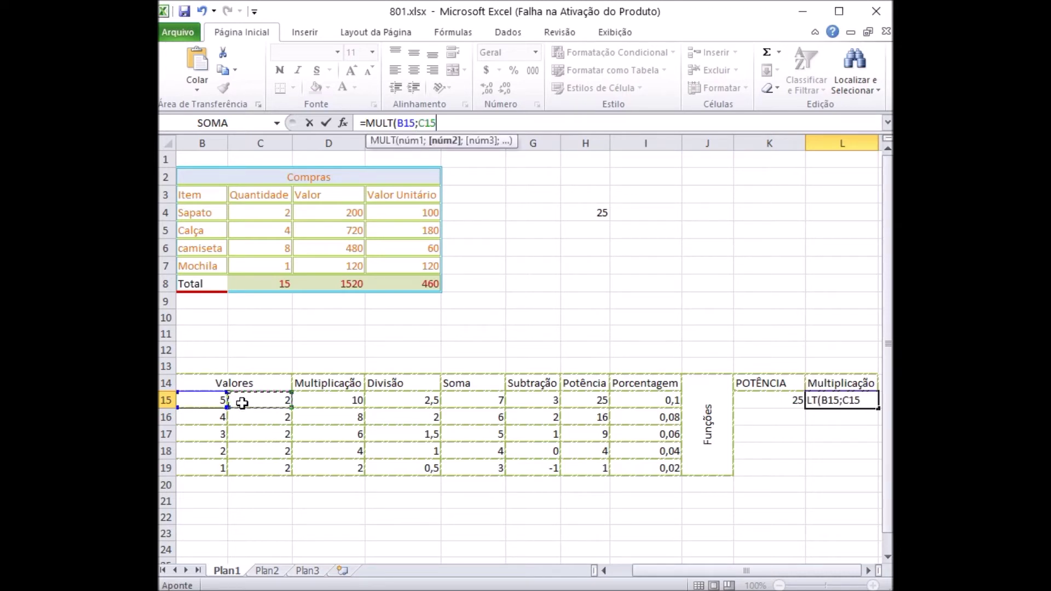
{"action": "type", "text": ")"}
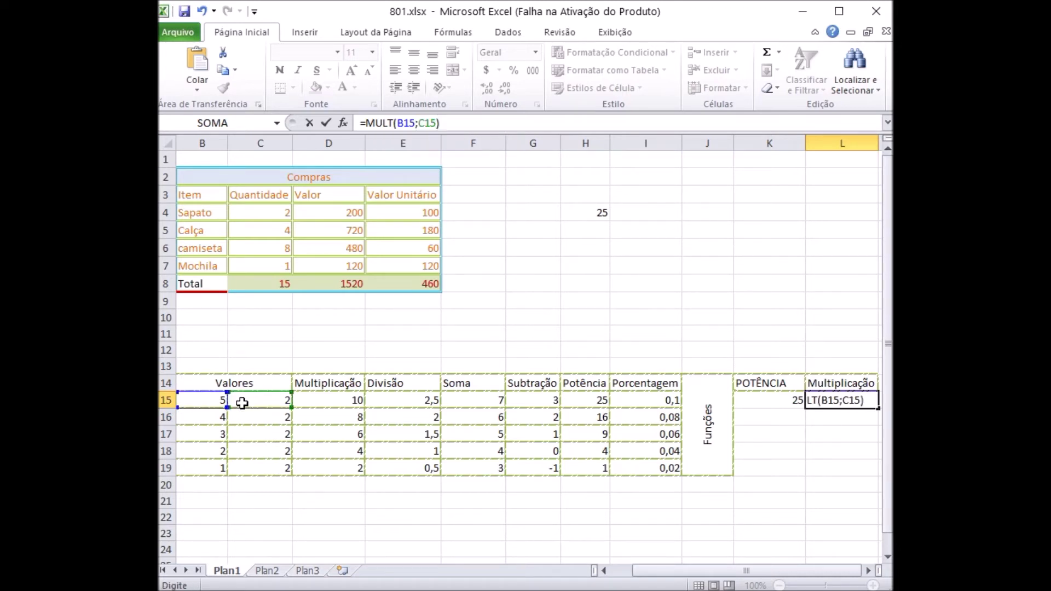
{"action": "key", "text": "Return"}
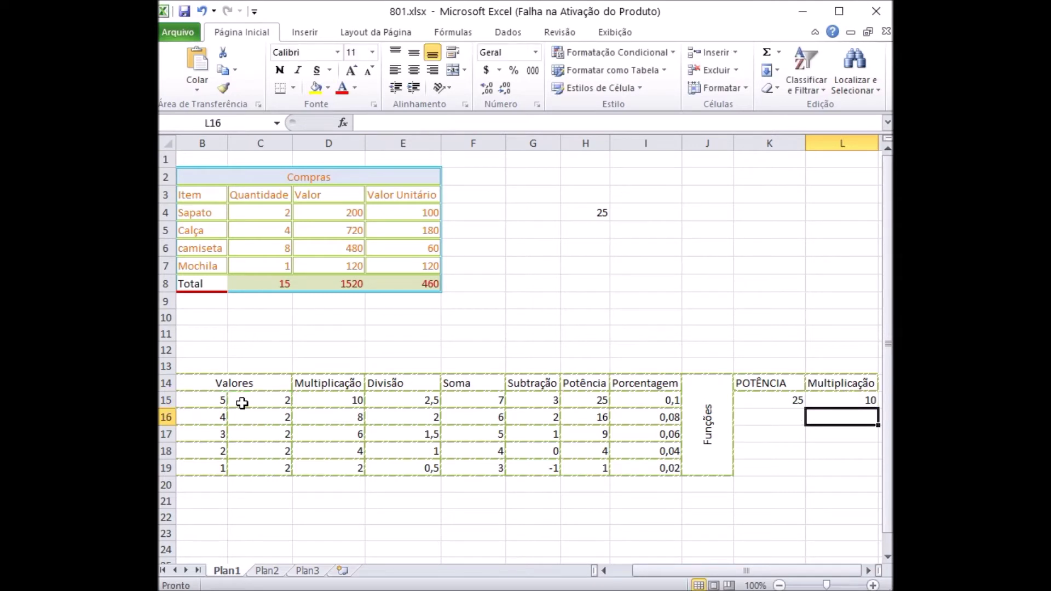
{"action": "left_click", "coordinate": [301, 406]}
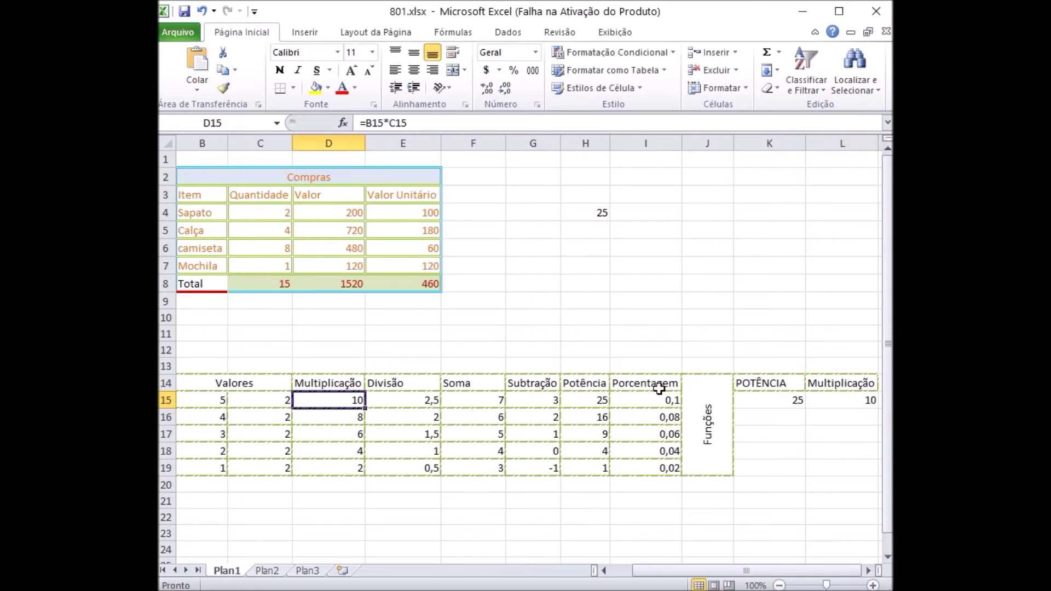
{"action": "left_click", "coordinate": [824, 400]}
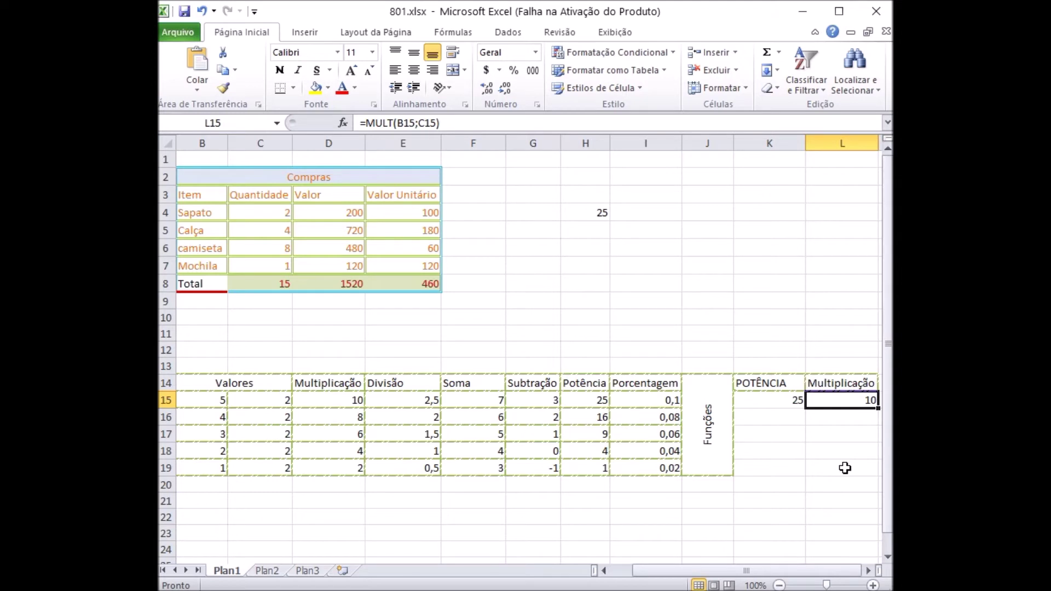
Enter the formula =MULT(B15:B19) in cell B21, below the first Valores column.
{"action": "left_click", "coordinate": [193, 502]}
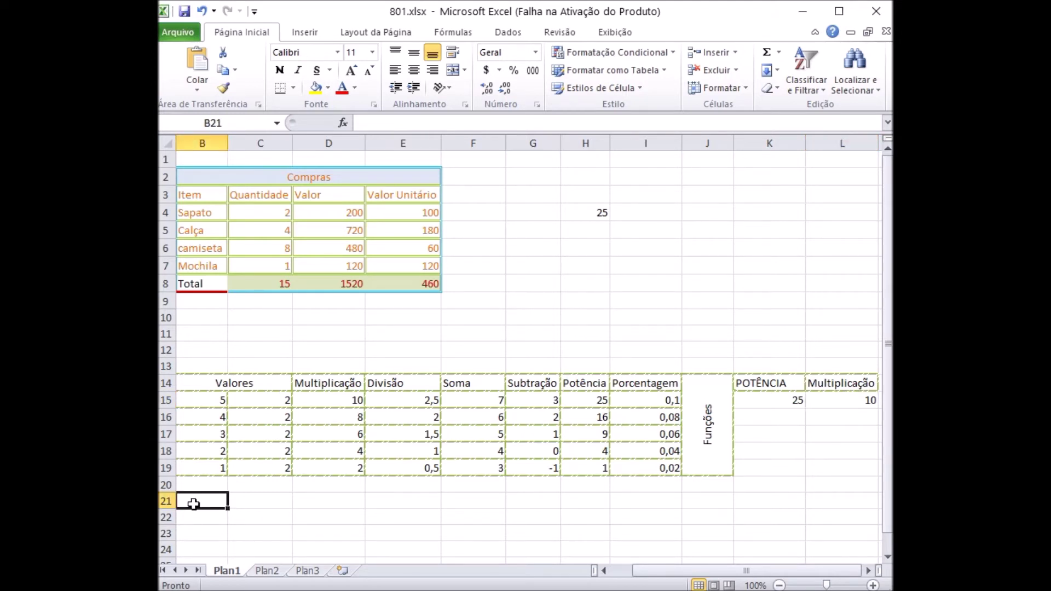
{"action": "left_click", "coordinate": [361, 123]}
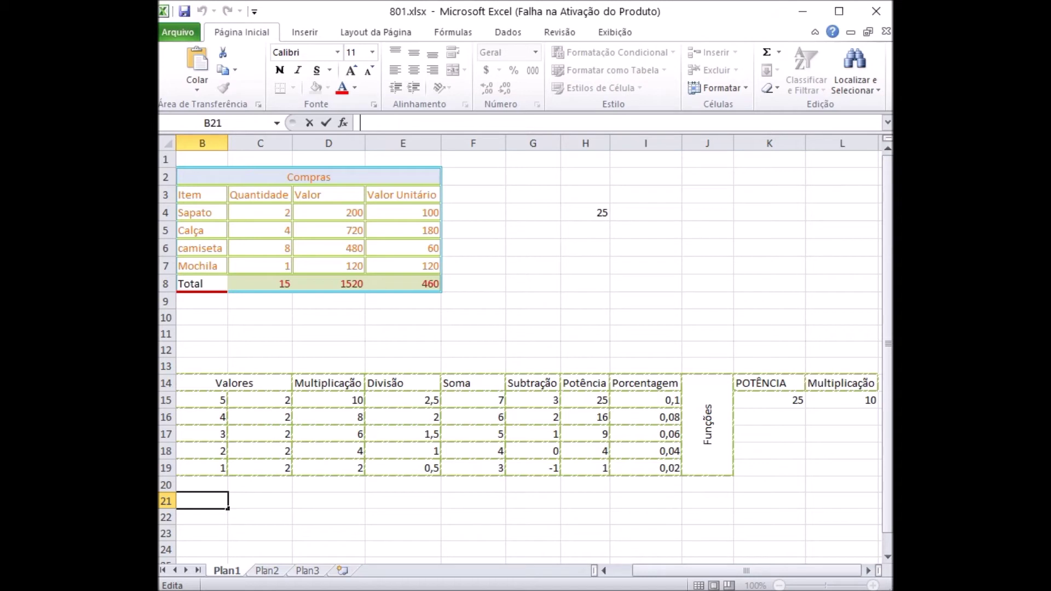
{"action": "type", "text": "=MULT("}
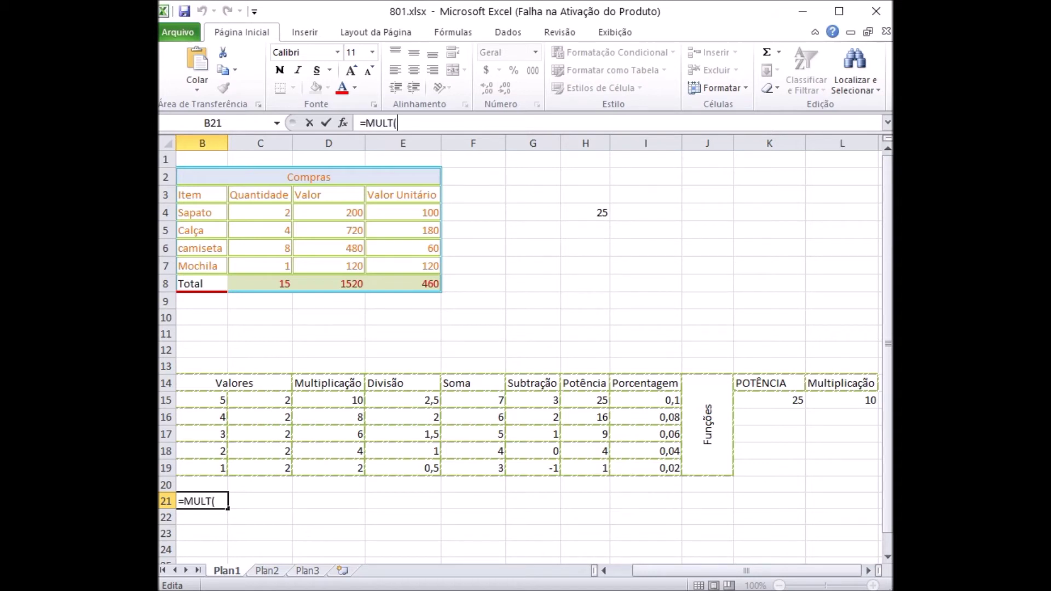
{"action": "left_click_drag", "start_coordinate": [216, 400], "coordinate": [216, 462]}
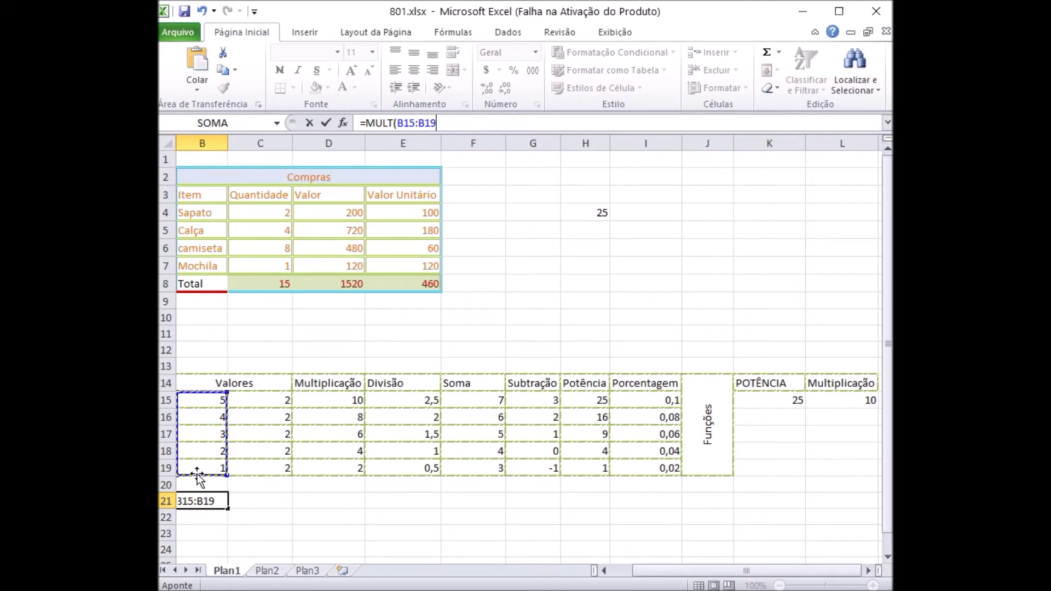
{"action": "type", "text": ")"}
{"action": "key", "text": "Return"}
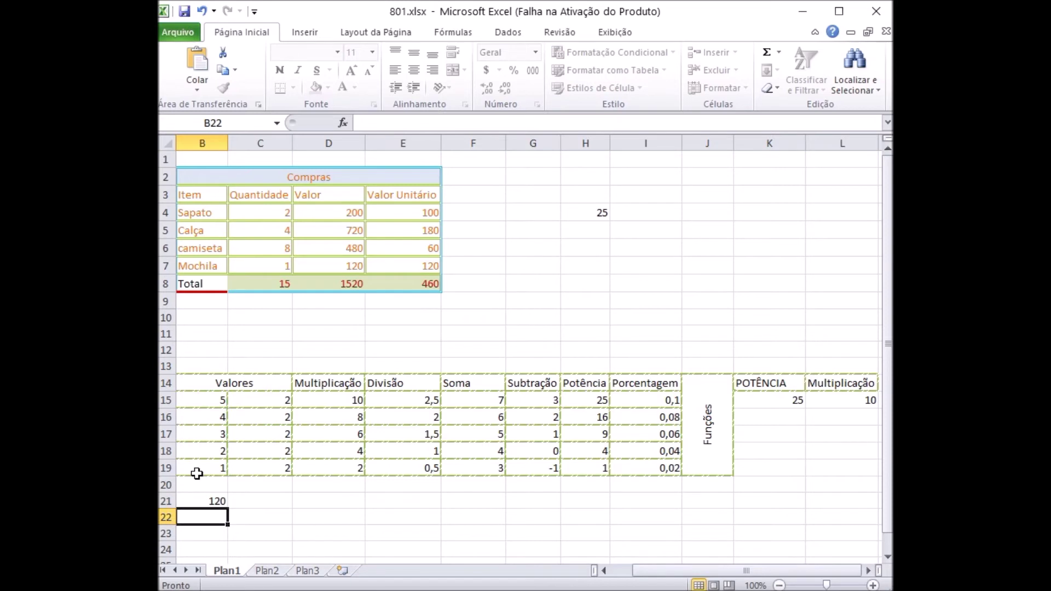
{"action": "key", "text": "Up"}
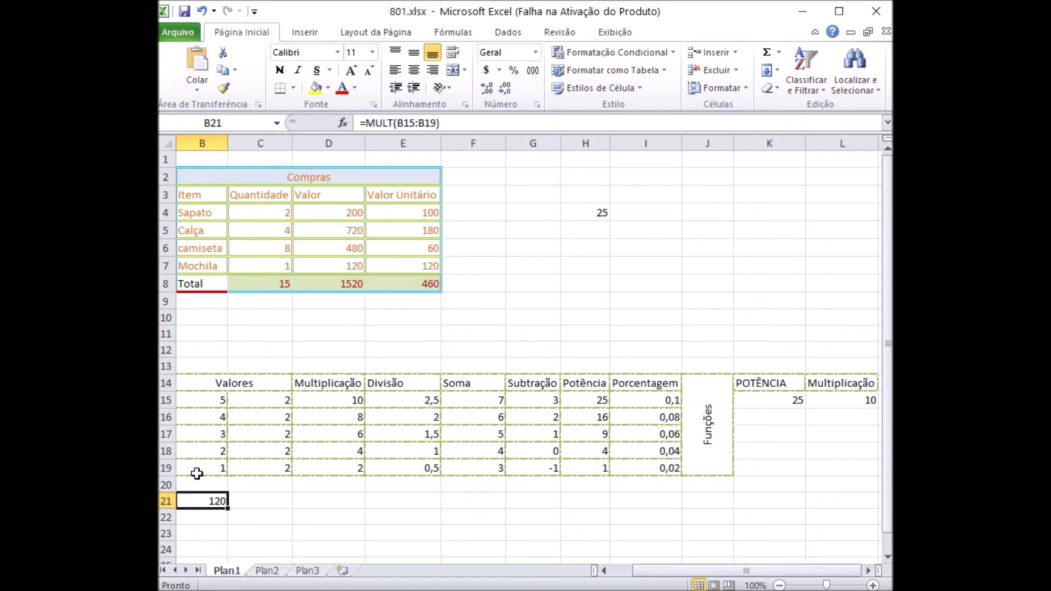
Enter the formula =MULT(B15:B19;C15:C19) in cell C21 to multiply both Valores columns together.
{"action": "left_click", "coordinate": [265, 503]}
{"action": "key", "text": "F2"}
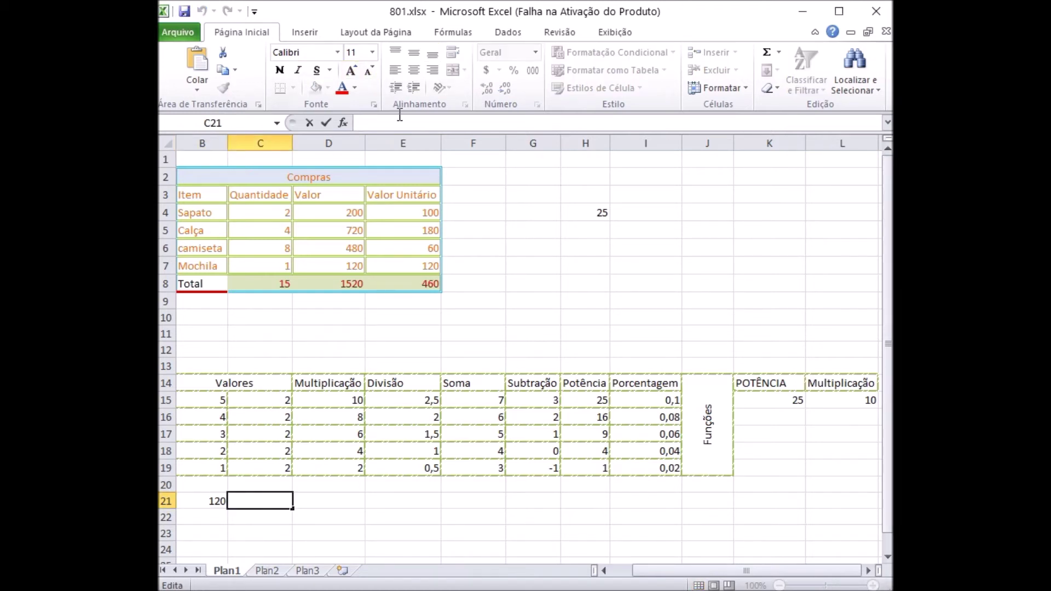
{"action": "type", "text": "=MULT("}
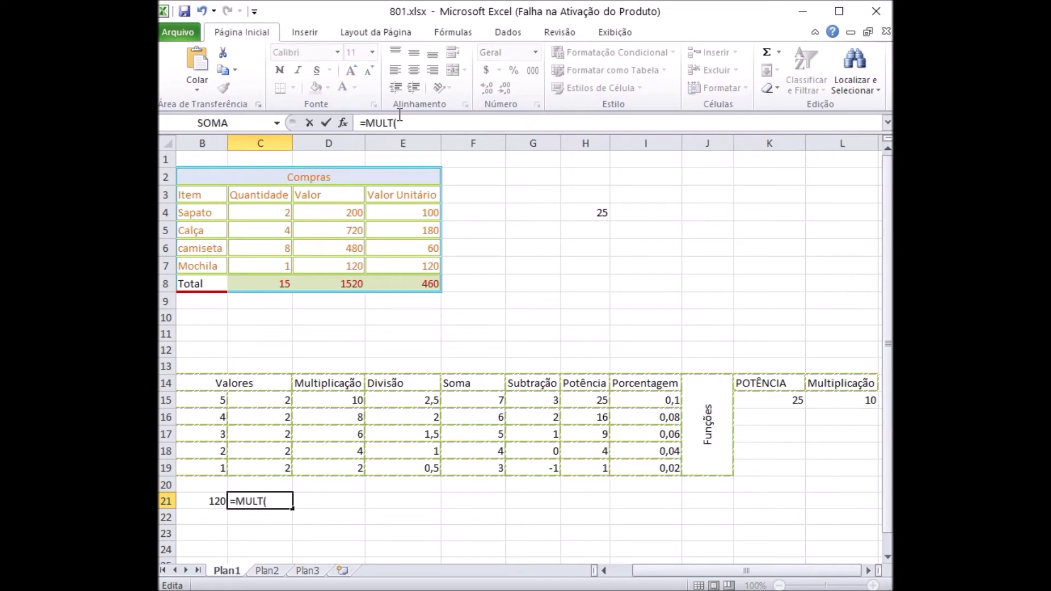
{"action": "left_click_drag", "start_coordinate": [209, 405], "coordinate": [202, 467]}
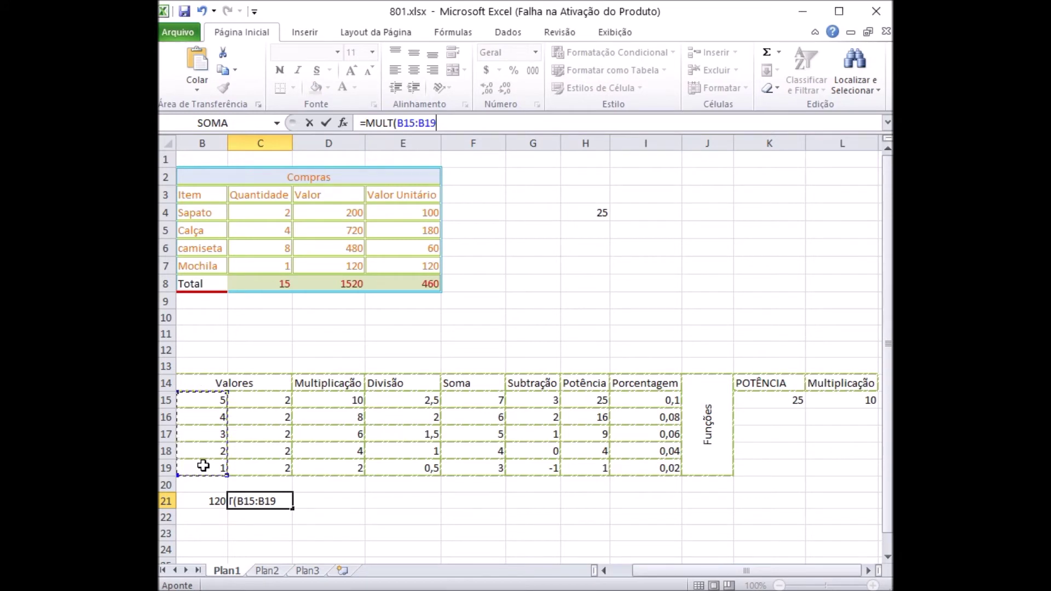
{"action": "type", "text": ";"}
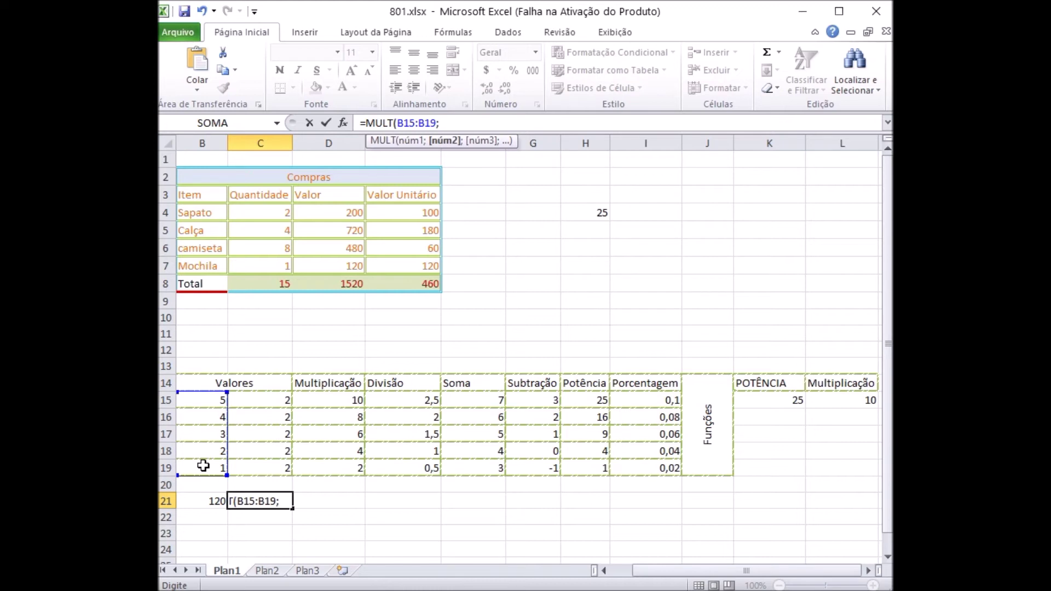
{"action": "left_click_drag", "start_coordinate": [261, 400], "coordinate": [263, 466]}
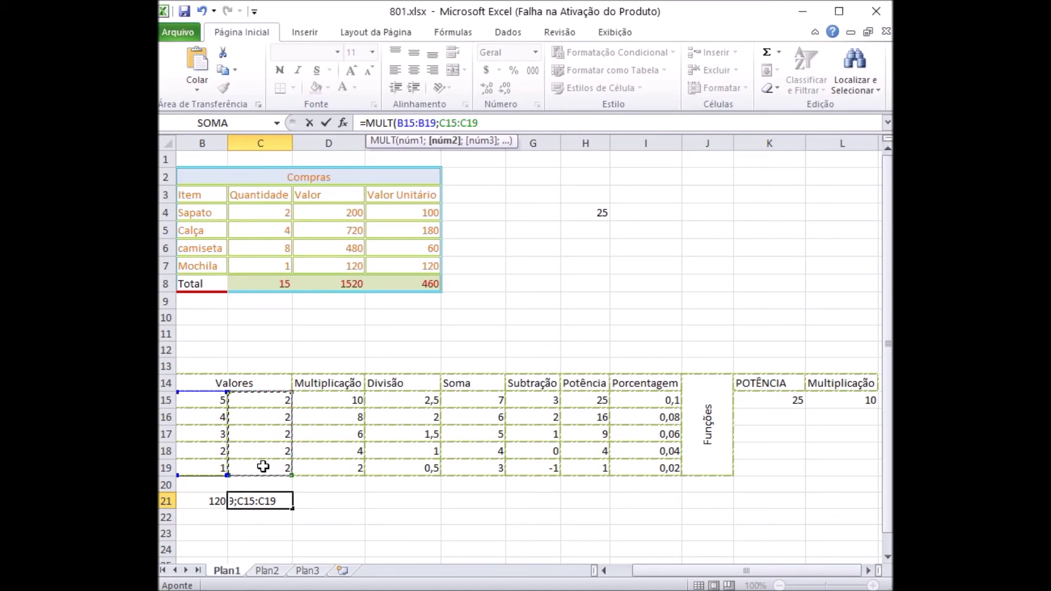
{"action": "type", "text": ")"}
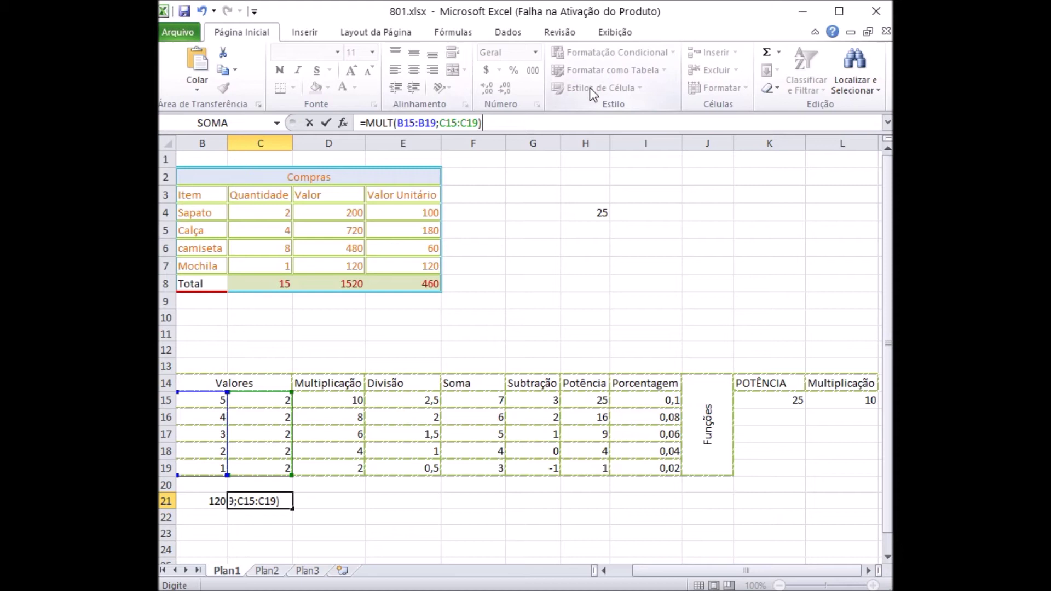
{"action": "key", "text": "Return"}
{"action": "key", "text": "Up"}
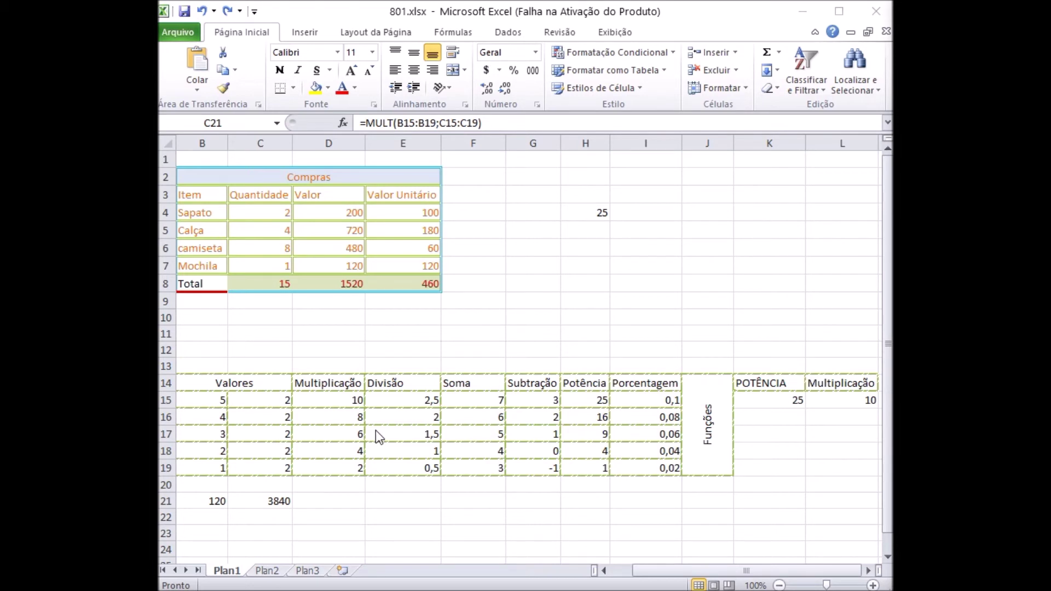
Add B21 as a third argument to the MULT formula in C21, making it =MULT(B15:B19;C15:C19;B21).
{"action": "key", "text": "F2"}
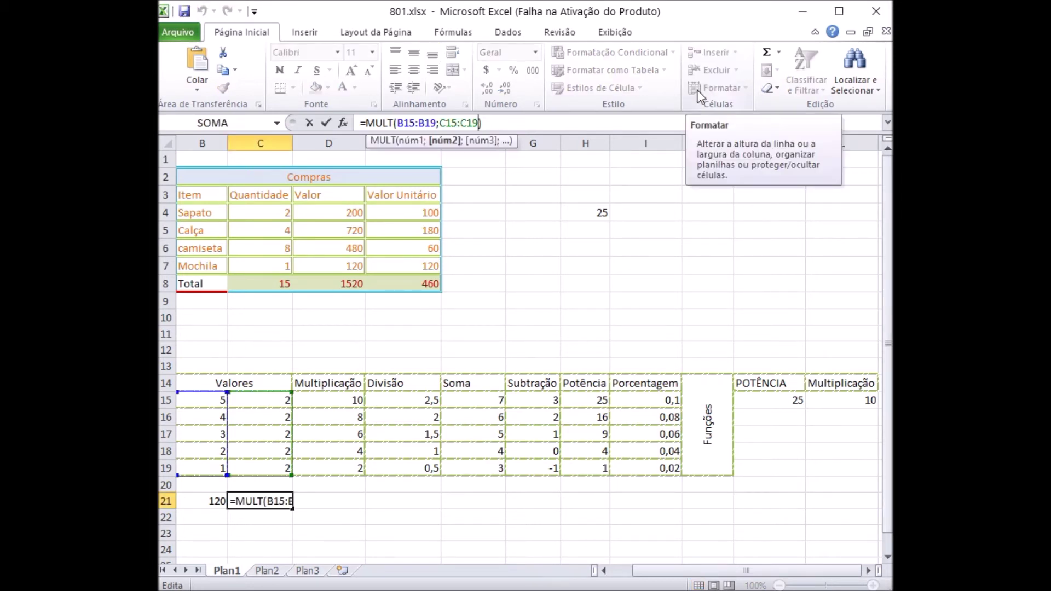
{"action": "type", "text": ";"}
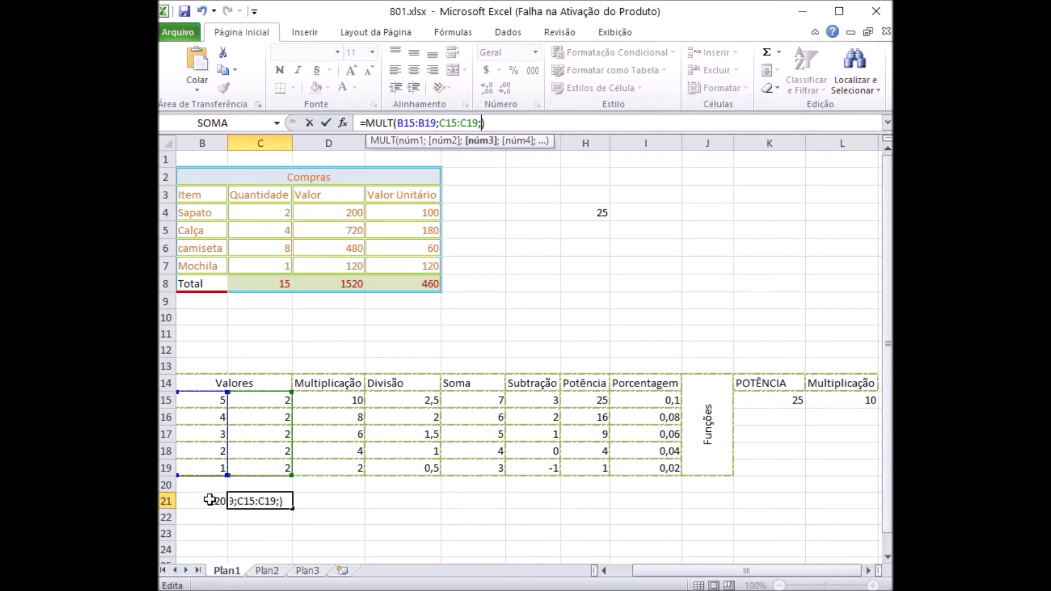
{"action": "left_click", "coordinate": [210, 500]}
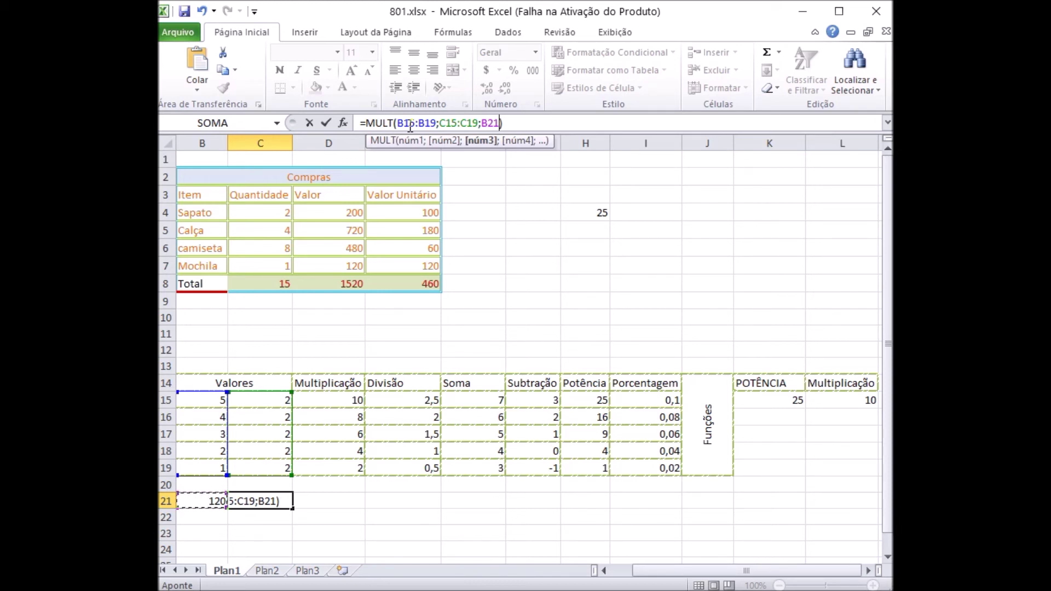
{"action": "key", "text": "ctrl+Return"}
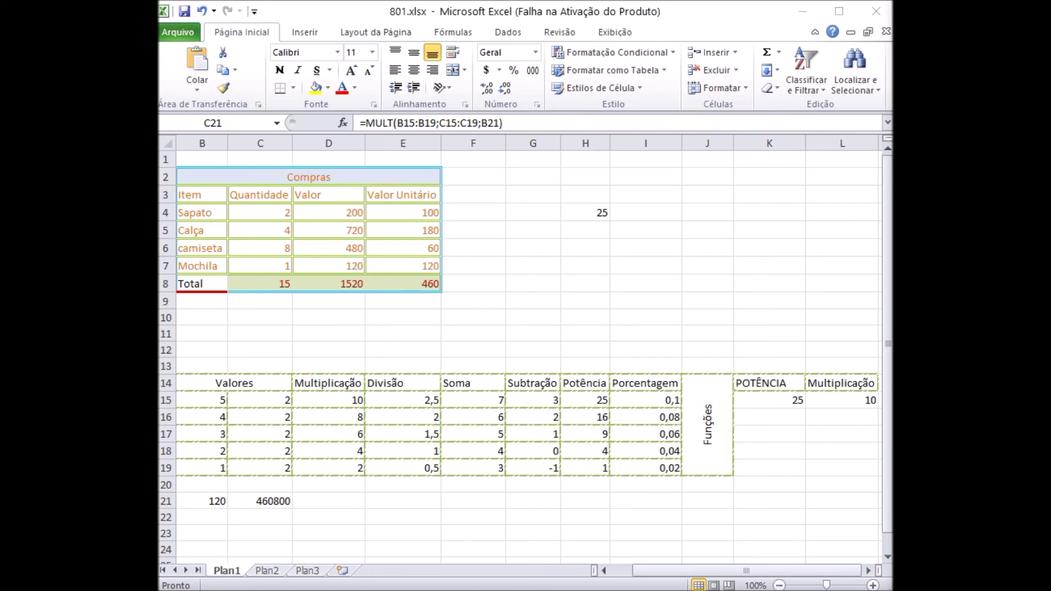
Enter the header Quociente in cell M14, next to the Multiplicação header of the Funções section.
{"action": "left_click", "coordinate": [867, 569]}
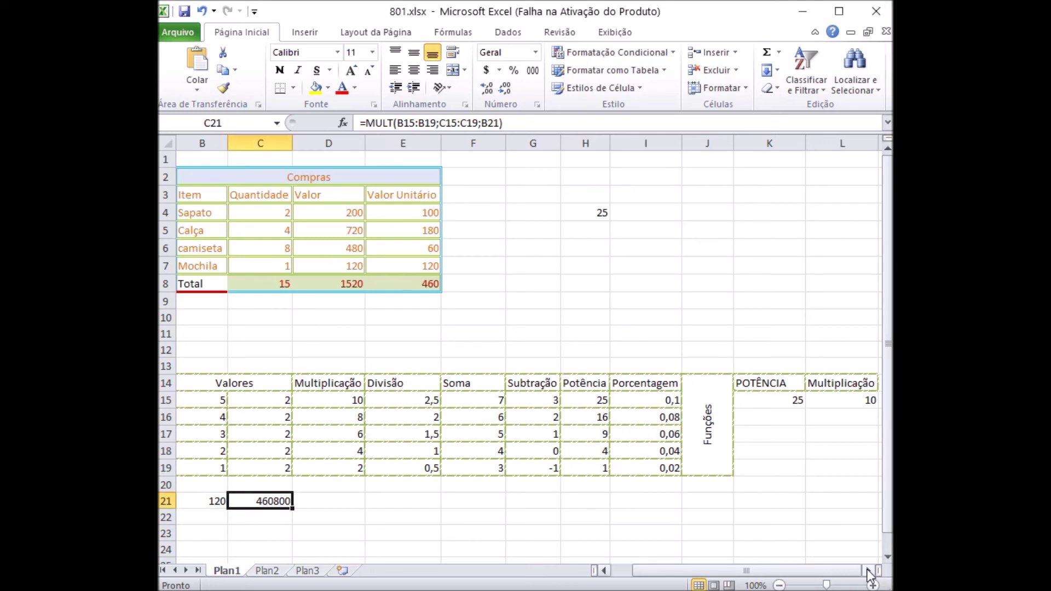
{"action": "left_click", "coordinate": [867, 570]}
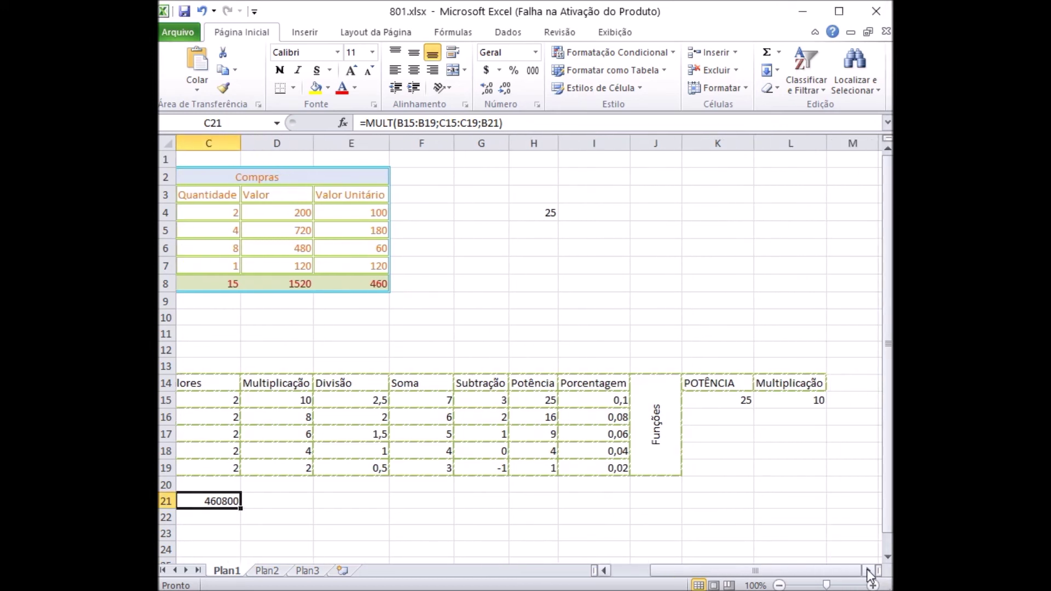
{"action": "left_click", "coordinate": [868, 570]}
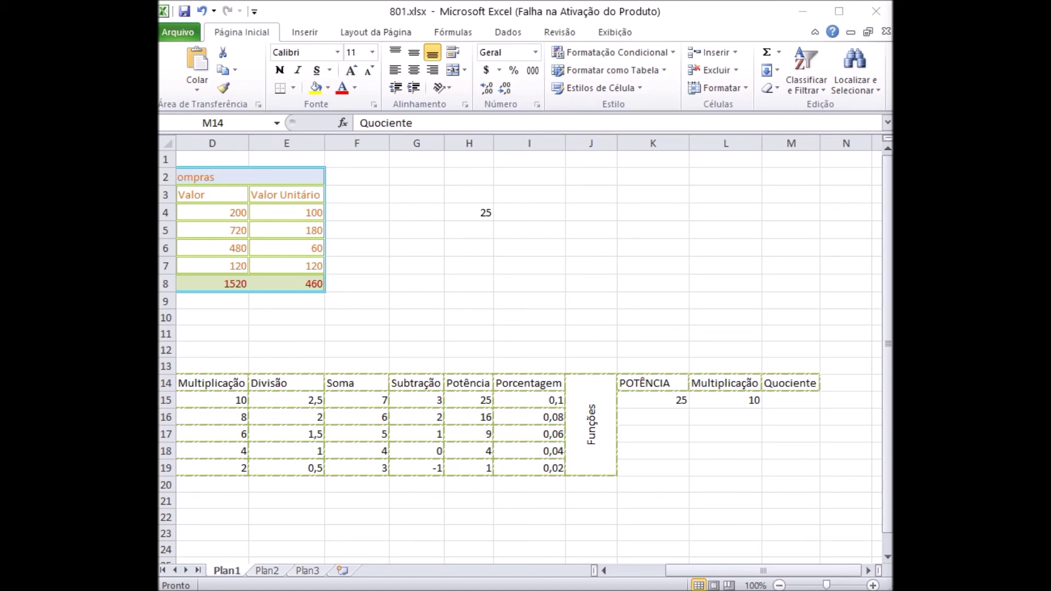
Split the worksheet into two side-by-side panes, one showing columns B and C and the other starting at column F.
{"action": "left_click_drag", "start_coordinate": [877, 571], "coordinate": [347, 547]}
{"action": "left_click_drag", "start_coordinate": [290, 571], "coordinate": [283, 576]}
{"action": "left_click", "coordinate": [317, 570]}
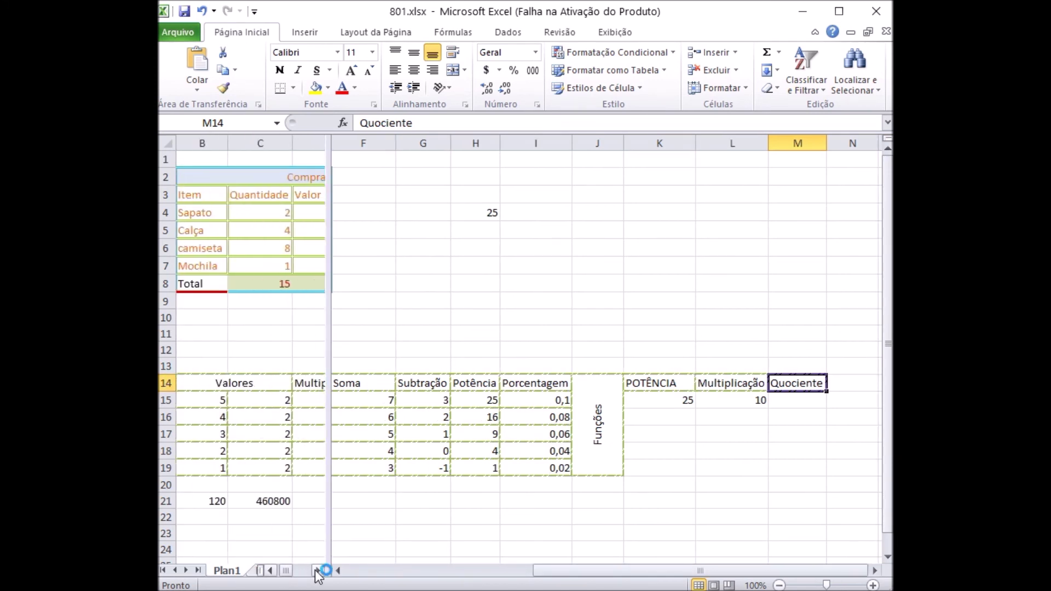
{"action": "left_click", "coordinate": [270, 571]}
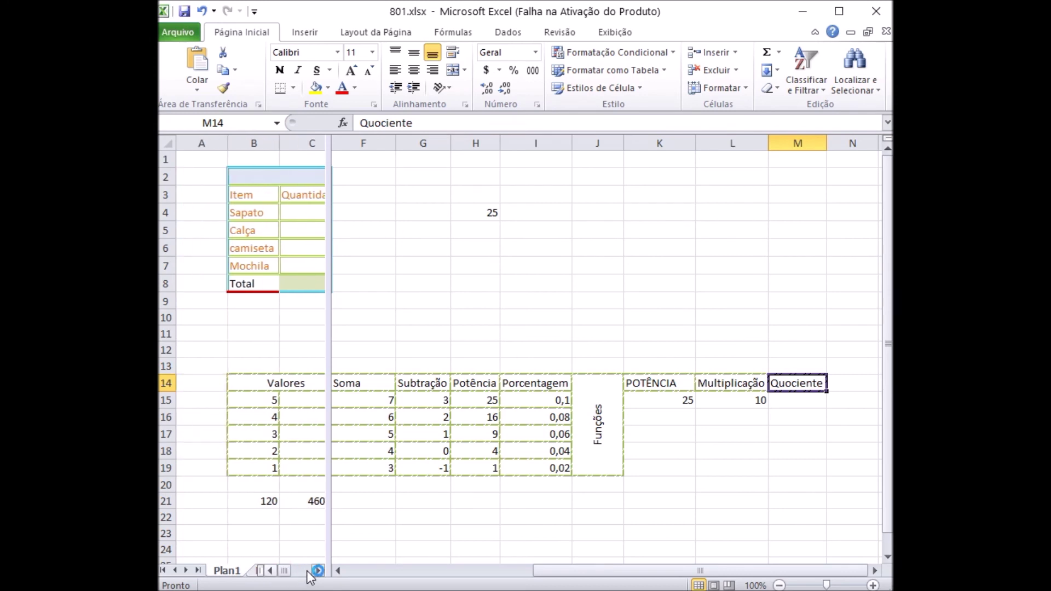
{"action": "left_click", "coordinate": [317, 571]}
{"action": "left_click", "coordinate": [318, 571]}
{"action": "left_click", "coordinate": [270, 571]}
{"action": "left_click", "coordinate": [270, 571]}
{"action": "left_click", "coordinate": [270, 570]}
{"action": "left_click", "coordinate": [270, 571]}
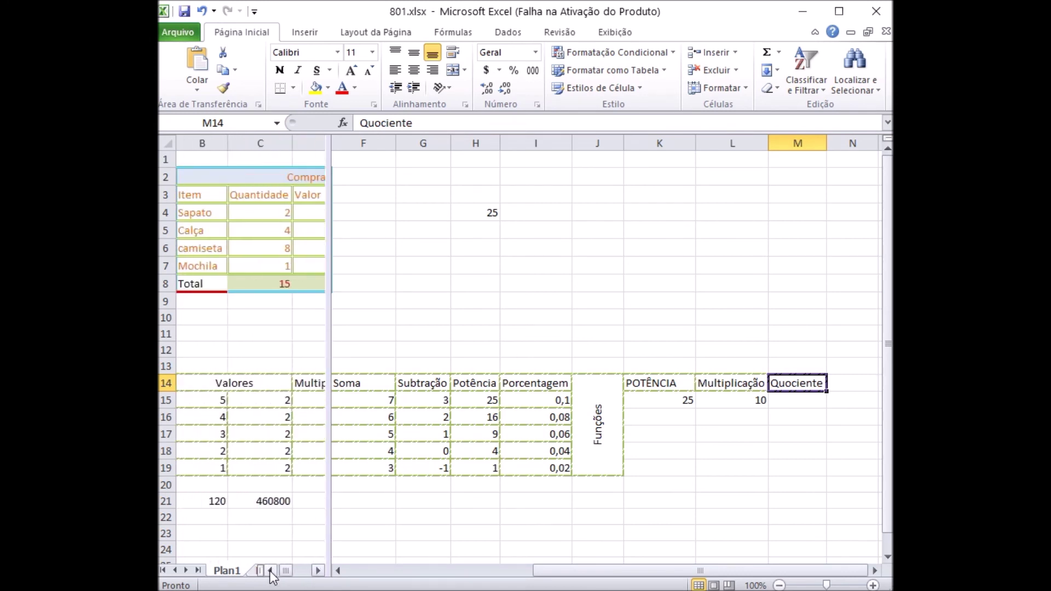
{"action": "left_click", "coordinate": [270, 570]}
{"action": "left_click", "coordinate": [320, 571]}
{"action": "left_click", "coordinate": [270, 571]}
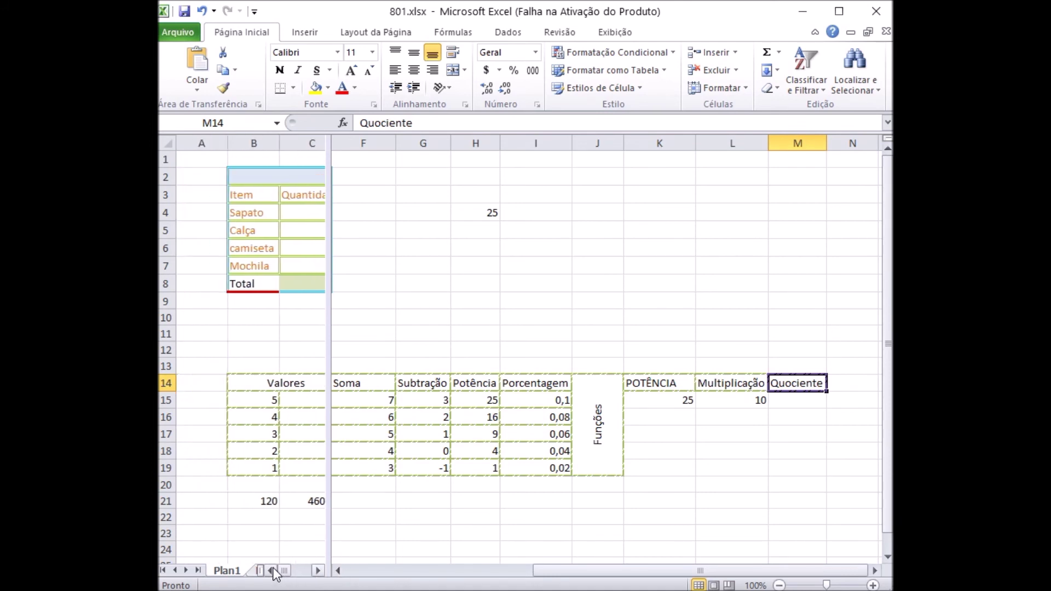
{"action": "left_click", "coordinate": [320, 571]}
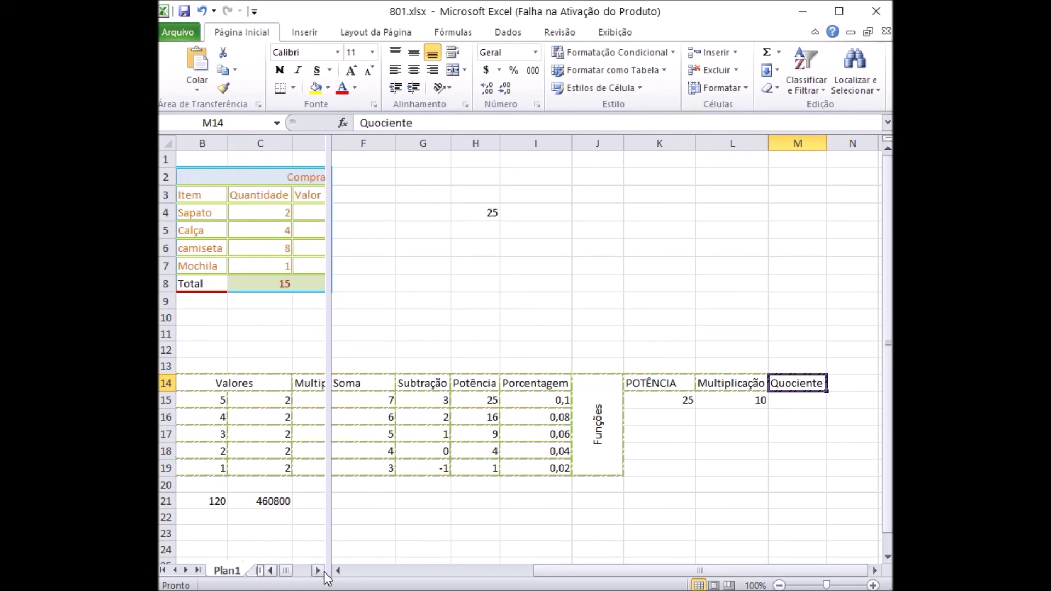
{"action": "left_click_drag", "start_coordinate": [331, 478], "coordinate": [297, 481]}
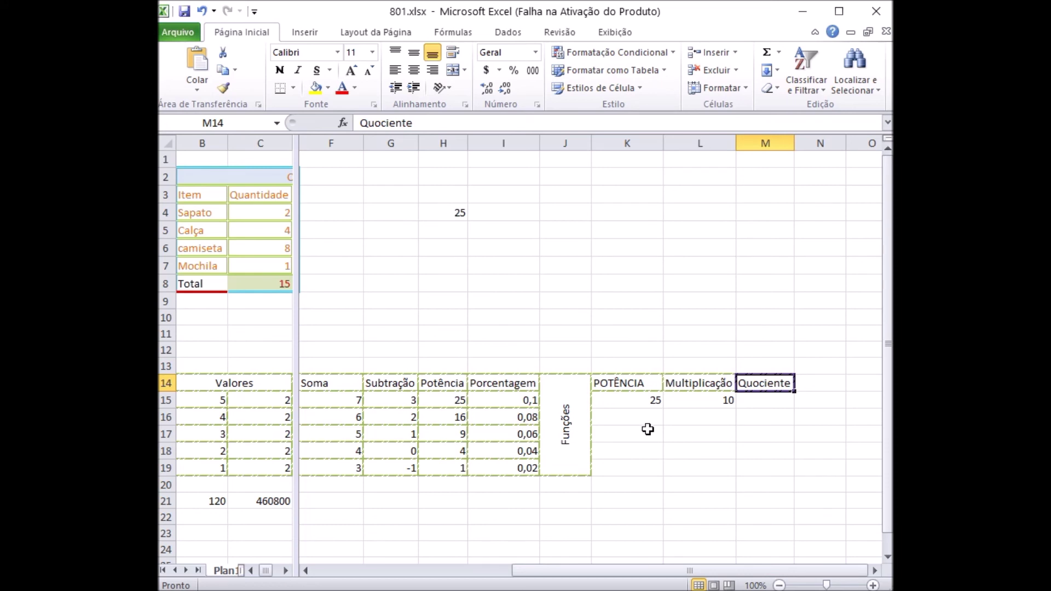
Enter the formula =QUOCIENTE(B15;C15) in cell M15, under the Quociente header.
{"action": "key", "text": "Down"}
{"action": "key", "text": "Down"}
{"action": "left_click", "coordinate": [776, 408]}
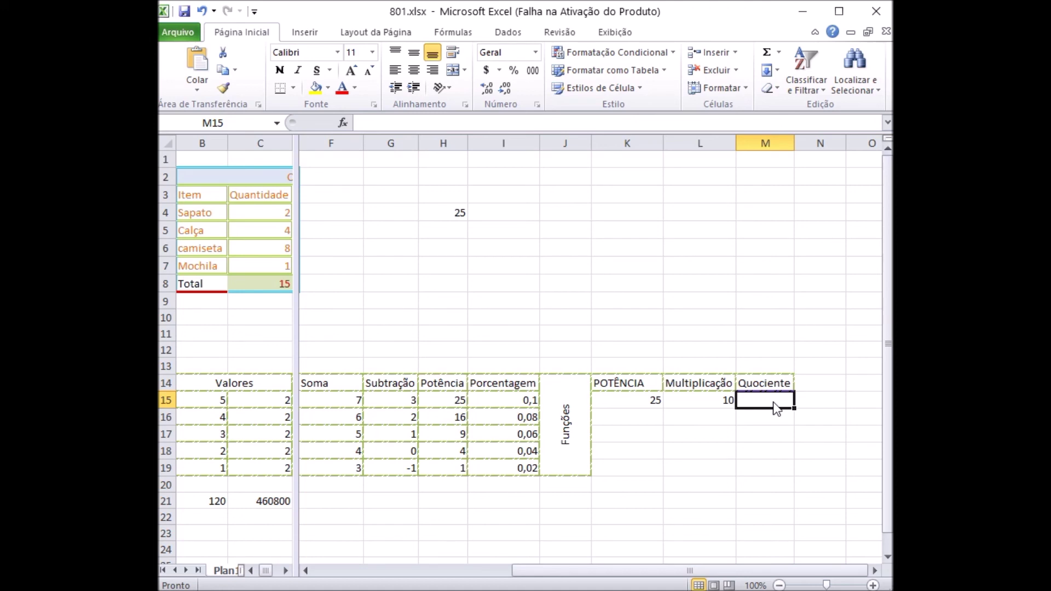
{"action": "type", "text": "=QUOCIENTE("}
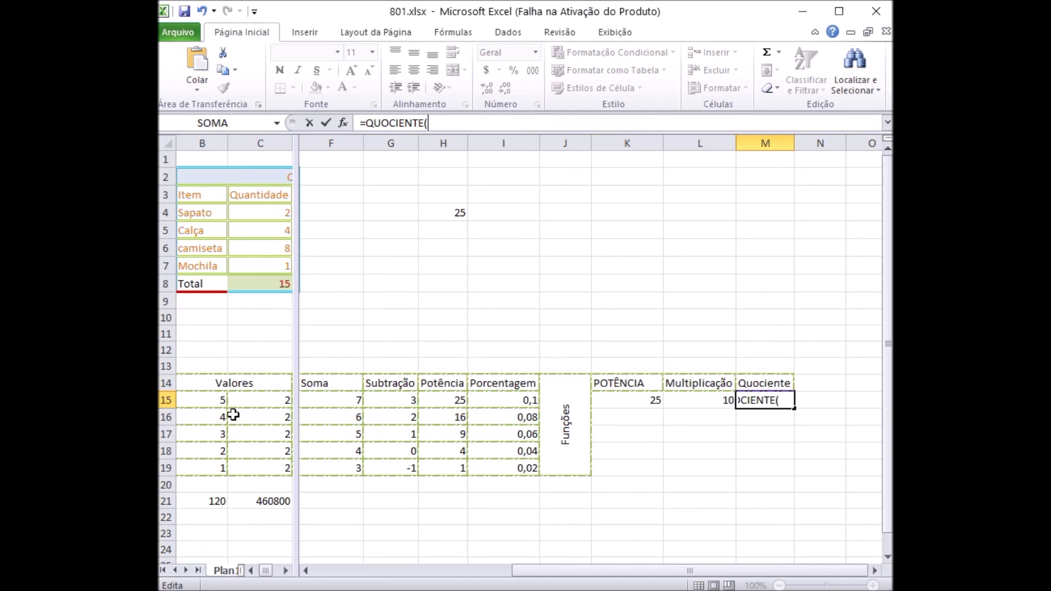
{"action": "left_click", "coordinate": [205, 401]}
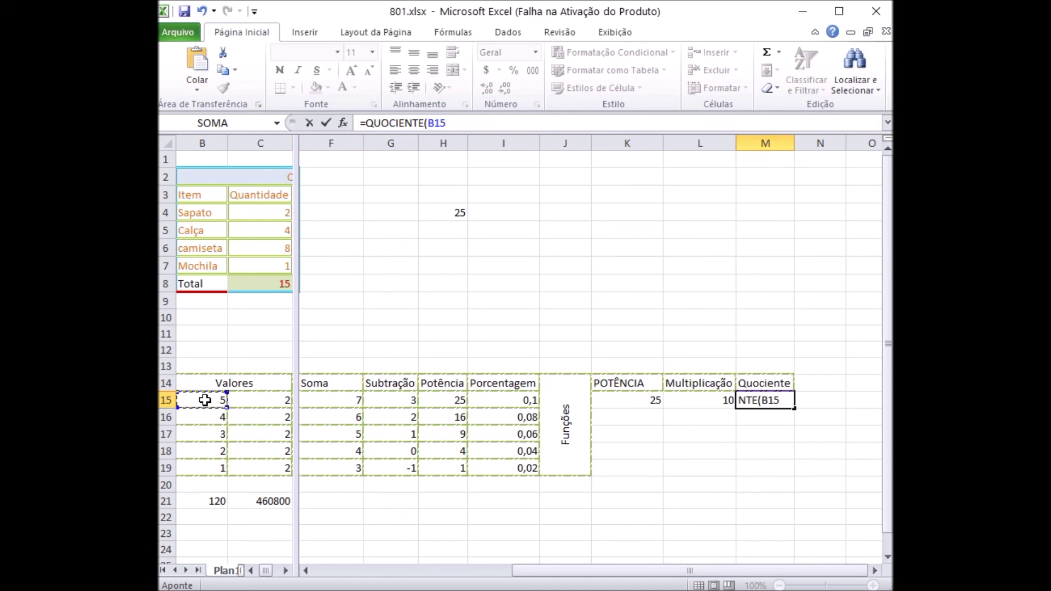
{"action": "type", "text": ";"}
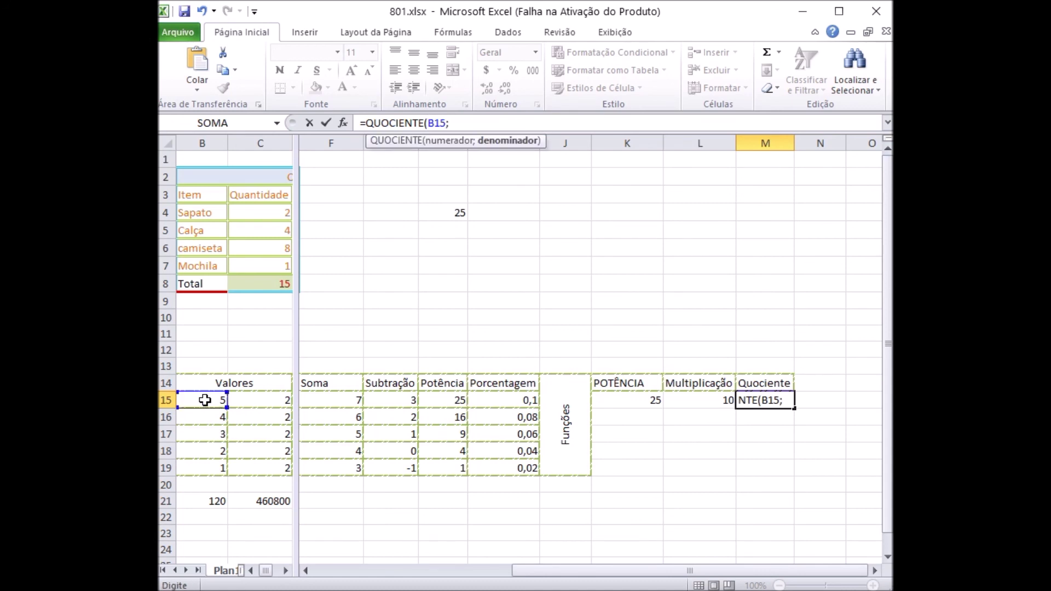
{"action": "left_click", "coordinate": [250, 403]}
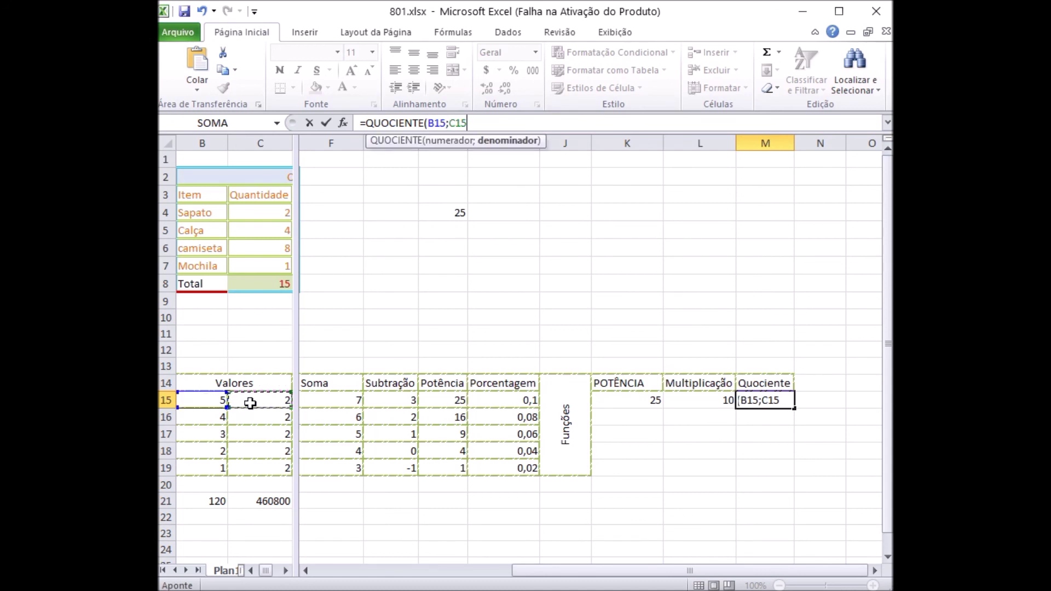
{"action": "type", "text": ")"}
{"action": "key", "text": "Return"}
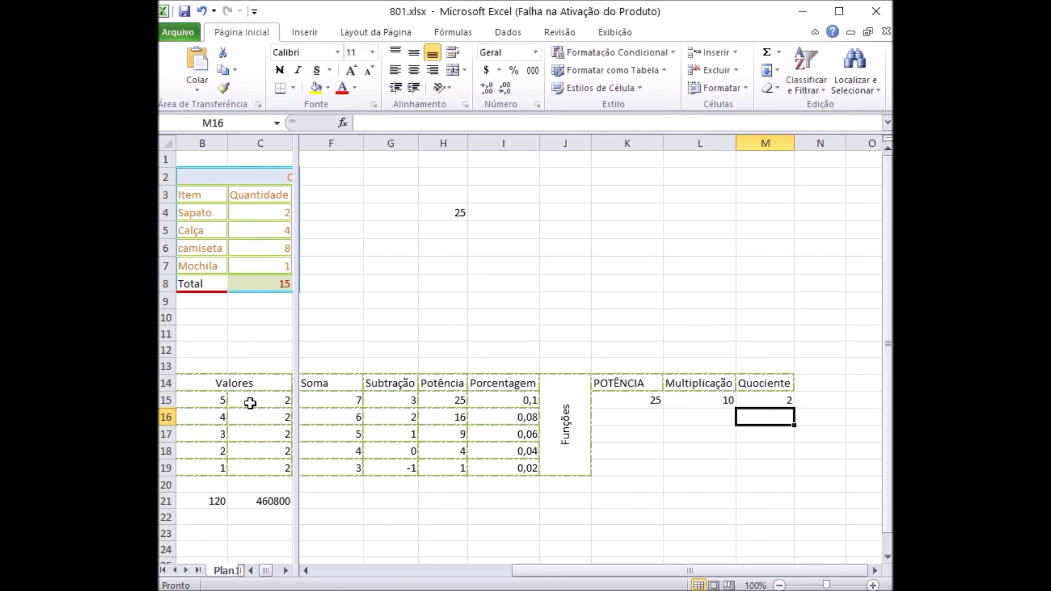
{"action": "key", "text": "Up"}
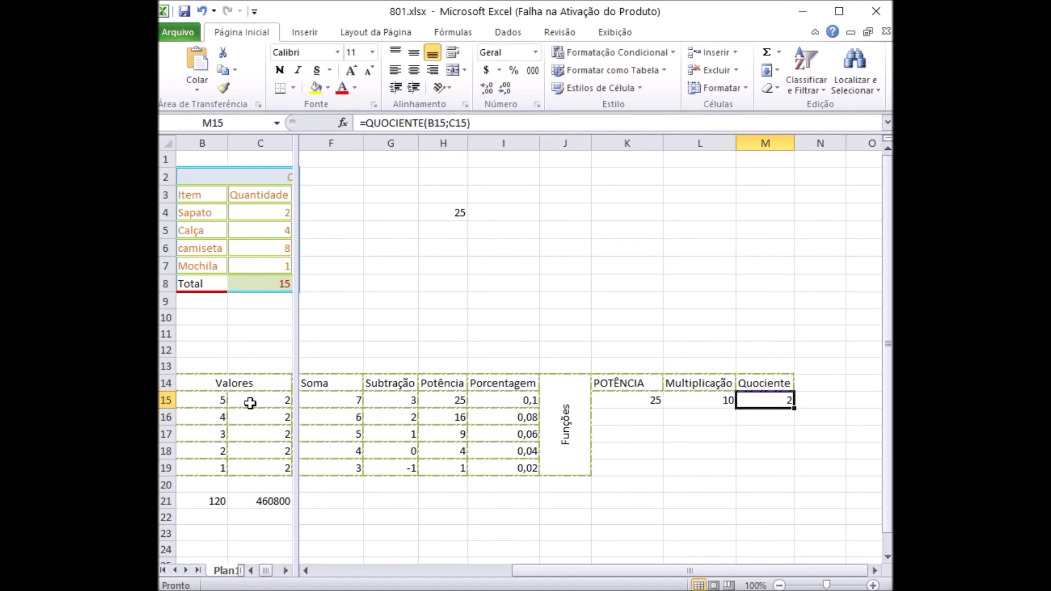